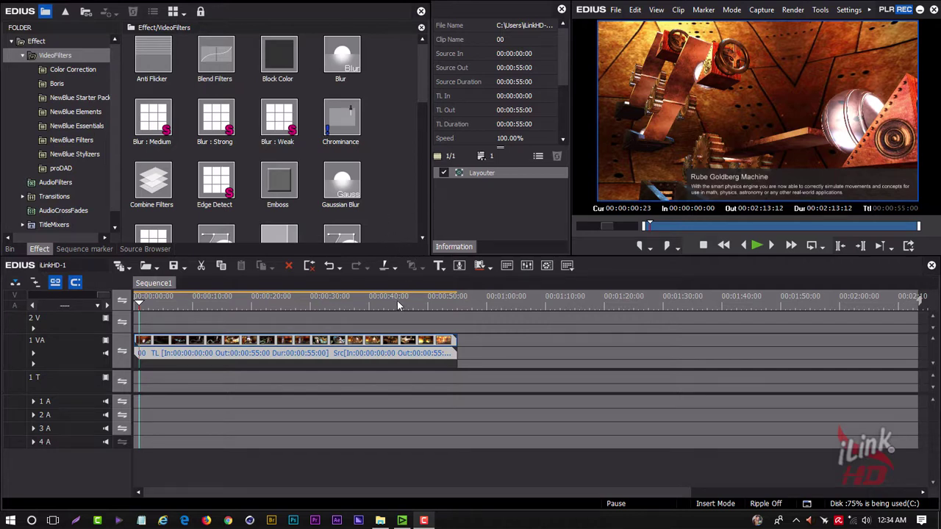
# Scrub the timeline playhead to 00:00:09:13 inside the Rube Goldberg clip
pyautogui.click(187, 305)
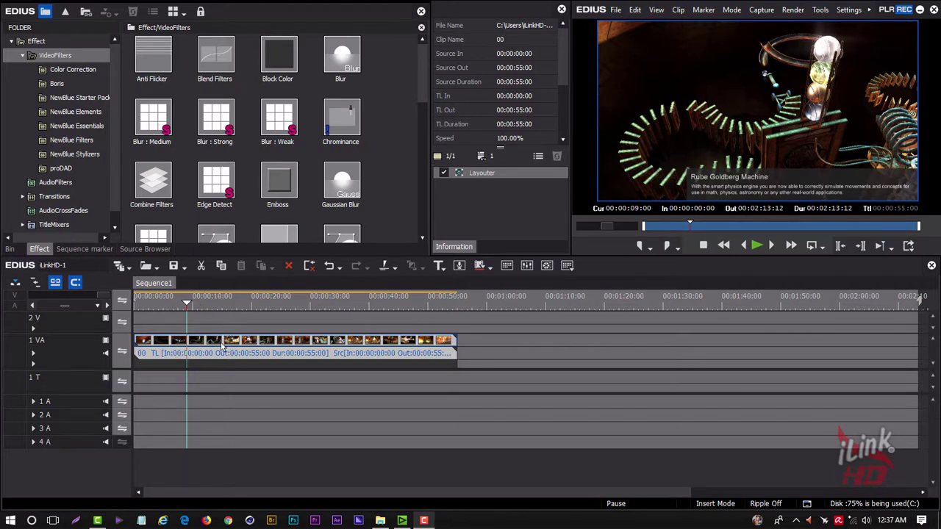
pyautogui.moveTo(186, 304); pyautogui.dragTo(185, 309)
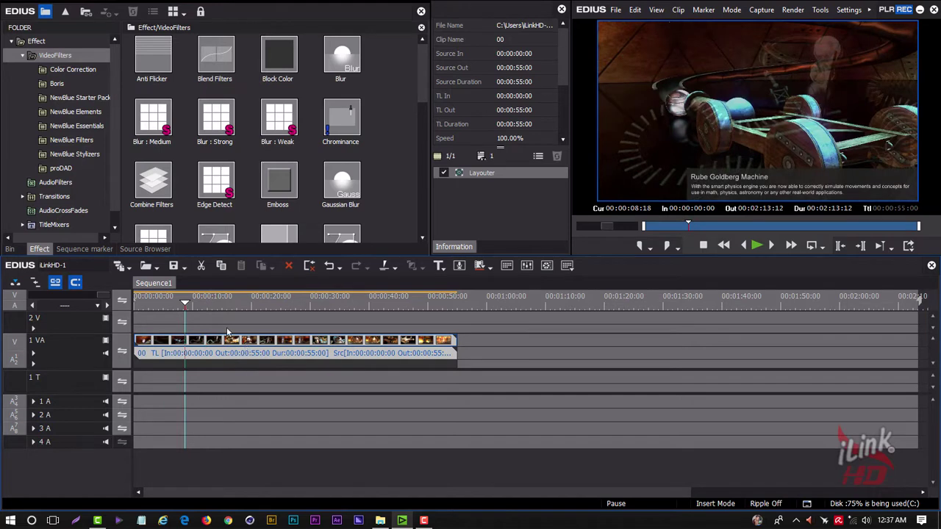
pyautogui.moveTo(185, 305); pyautogui.dragTo(189, 310)
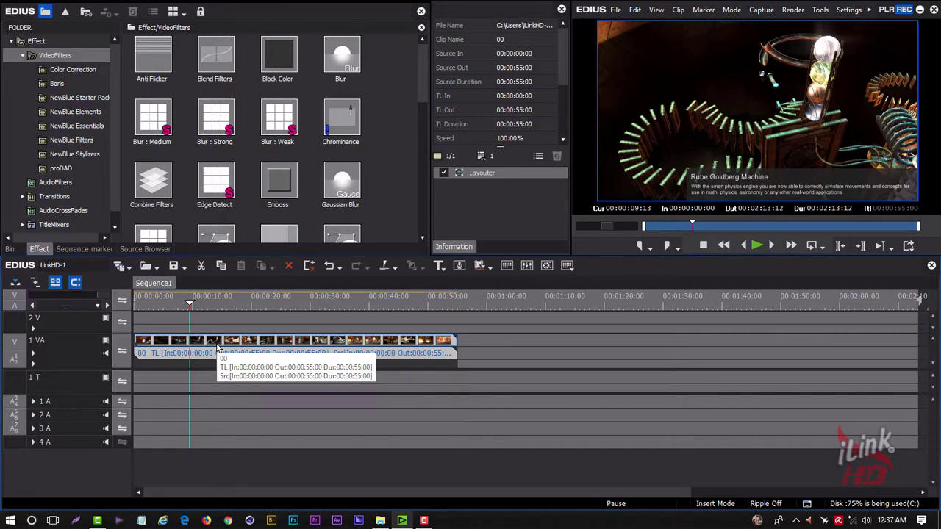
# Open Layouter for the 1 VA clip from its right-click menu and reposition the window
pyautogui.press('F7')
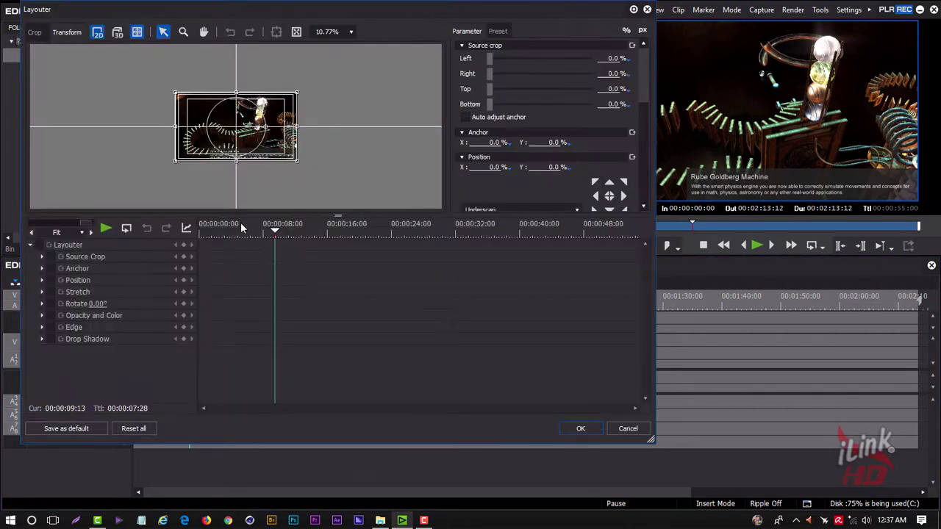
pyautogui.click(621, 432)
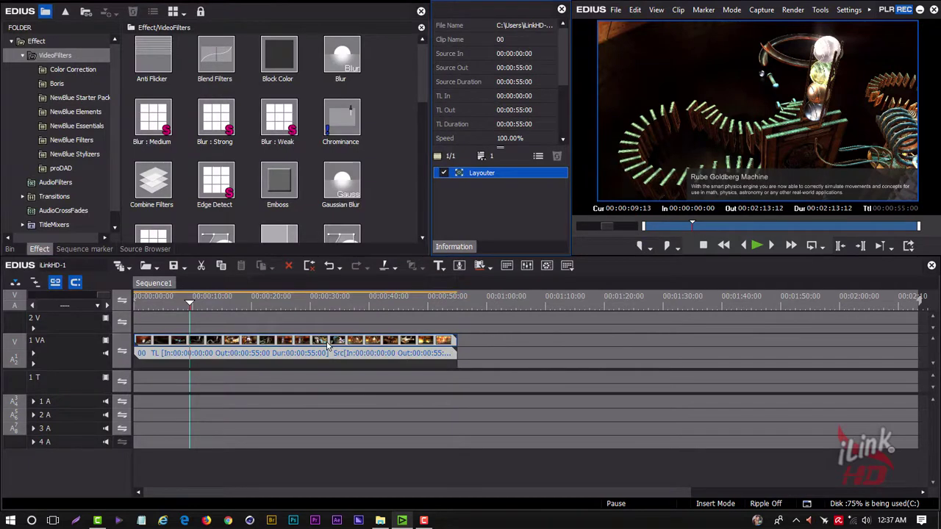
pyautogui.rightClick(328, 342)
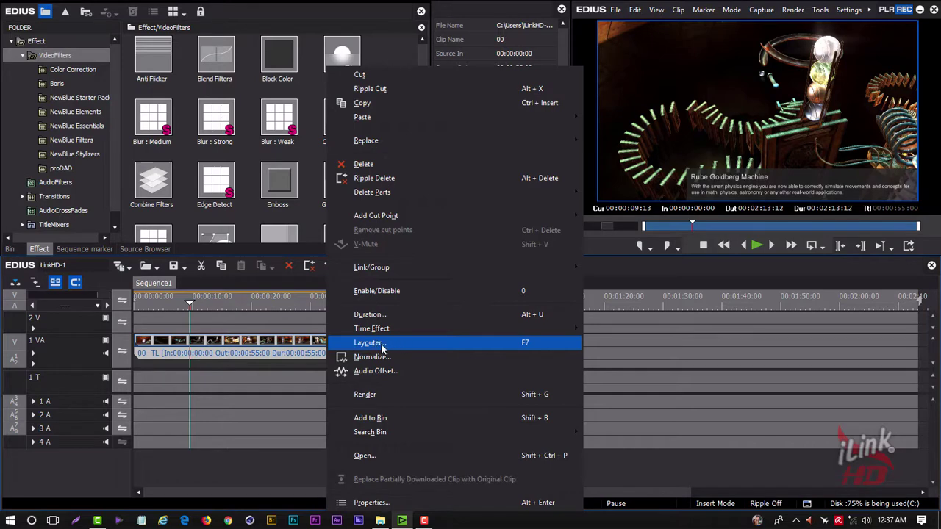
pyautogui.click(392, 344)
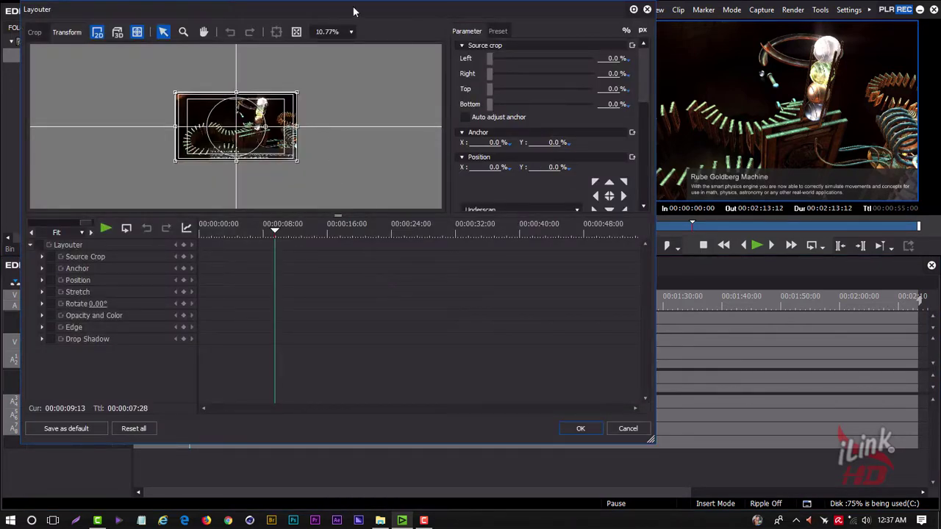
pyautogui.moveTo(358, 10); pyautogui.dragTo(398, 24)
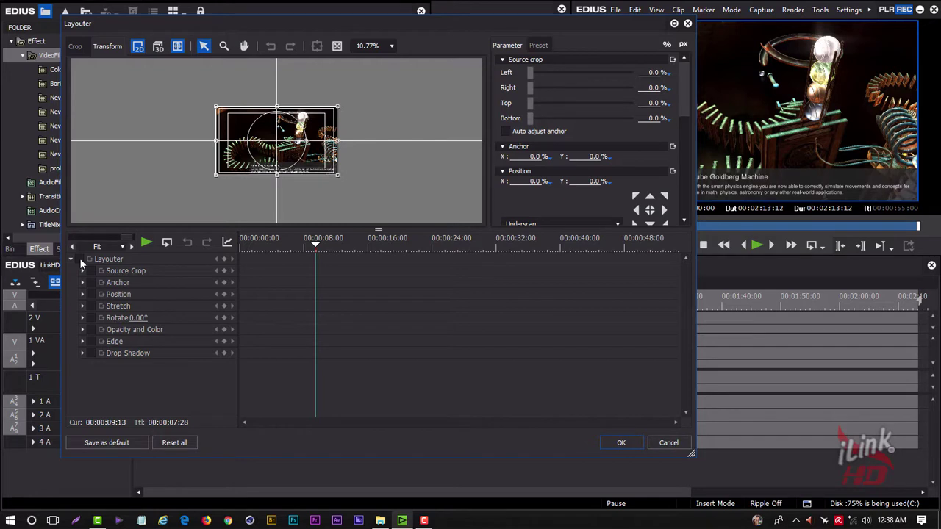
# Keyframe the clip's Stretch from a small picture at 0:00 to larger at 1:04, then play it back
pyautogui.click(79, 259)
pyautogui.click(191, 243)
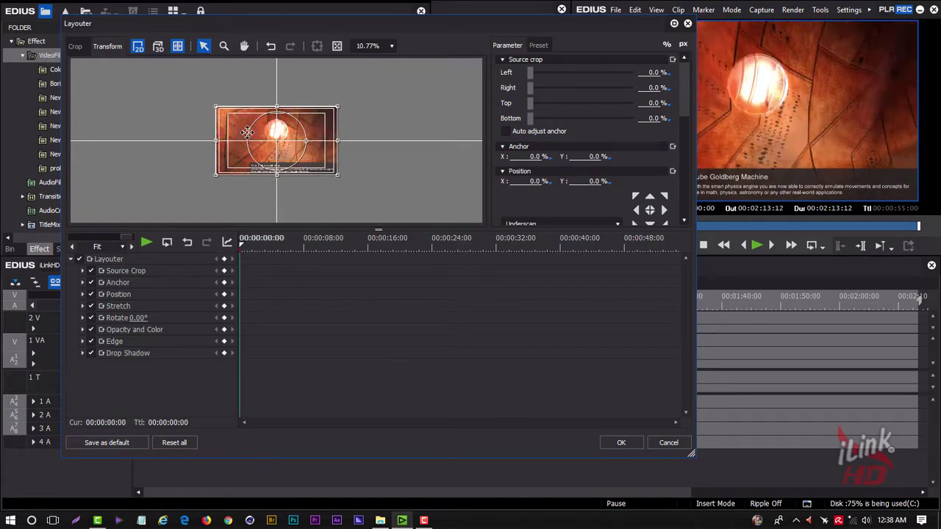
pyautogui.moveTo(338, 107); pyautogui.dragTo(313, 122)
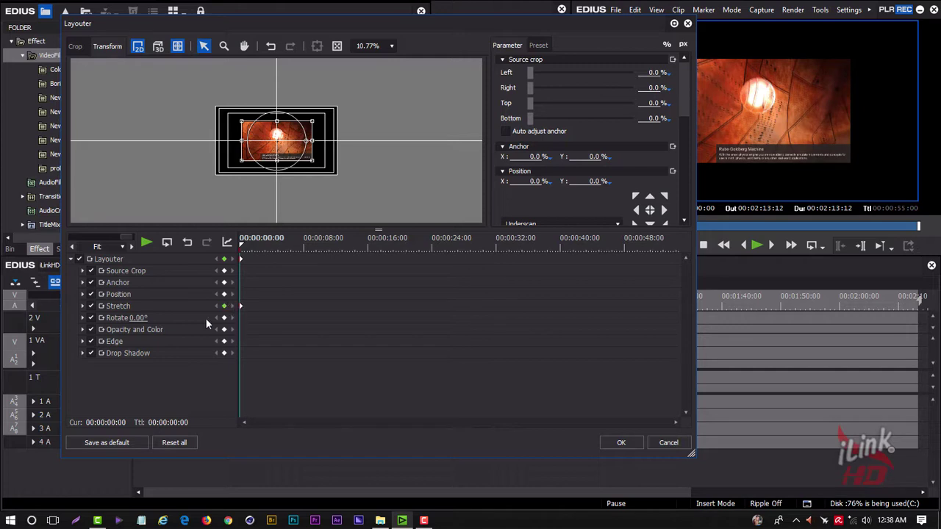
pyautogui.moveTo(242, 250); pyautogui.dragTo(249, 247)
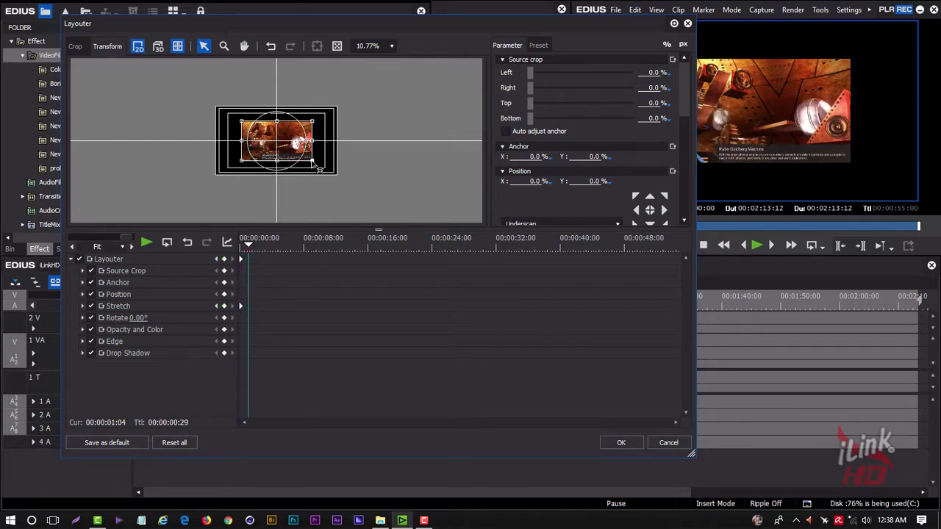
pyautogui.moveTo(313, 161); pyautogui.dragTo(324, 168)
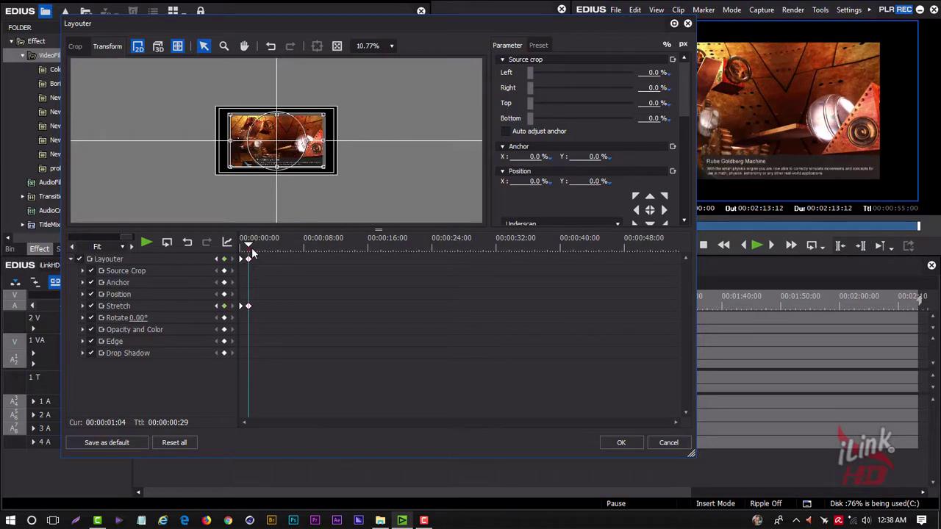
pyautogui.moveTo(249, 251); pyautogui.dragTo(240, 251)
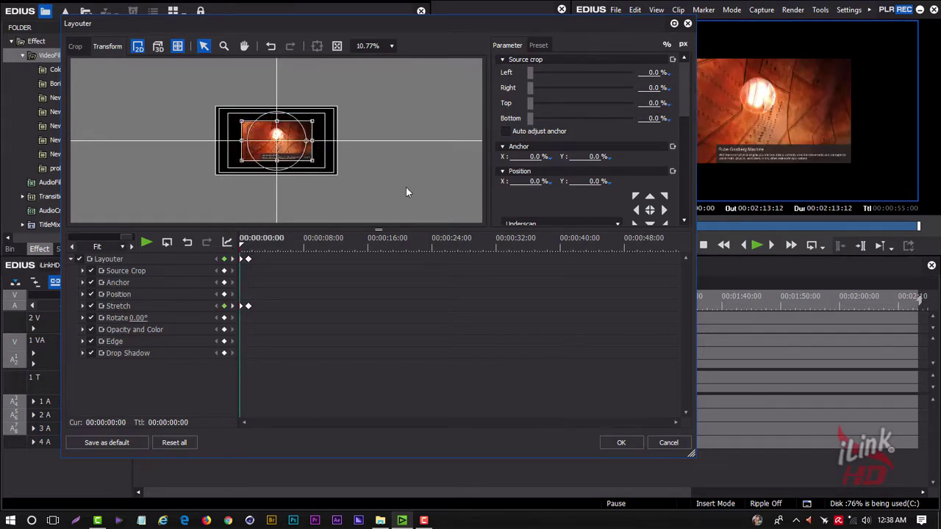
pyautogui.press('space')
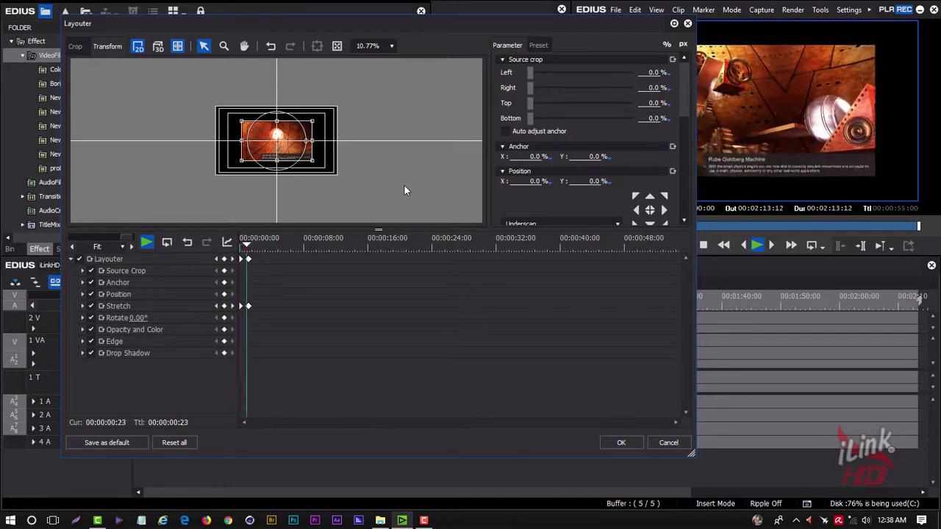
pyautogui.moveTo(467, 23); pyautogui.dragTo(431, 12)
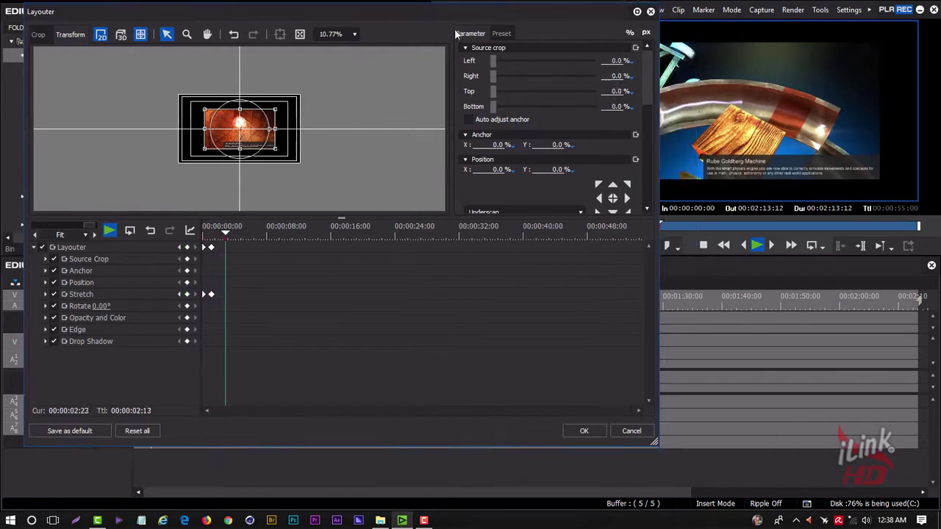
# Stop playback, make the Layouter preview canvas taller, and park at 00:00:04:15
pyautogui.click(238, 244)
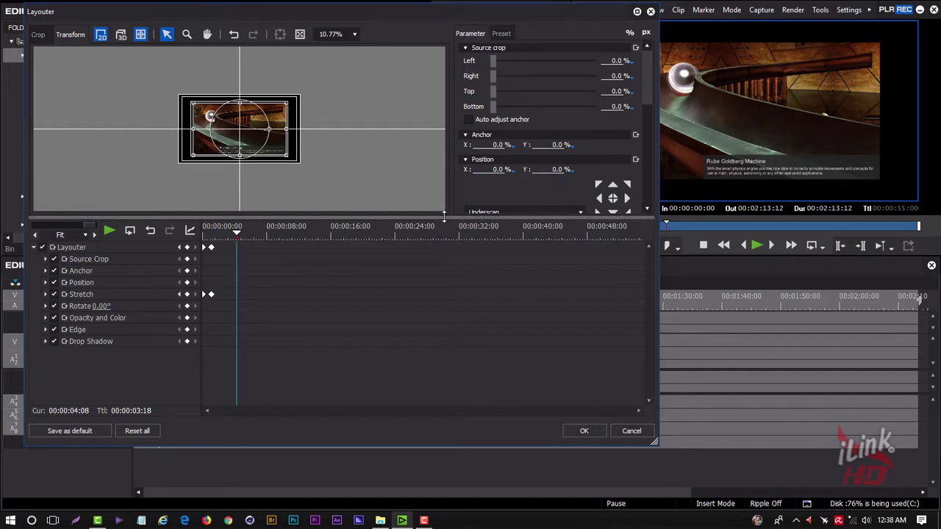
pyautogui.moveTo(444, 214); pyautogui.dragTo(450, 343)
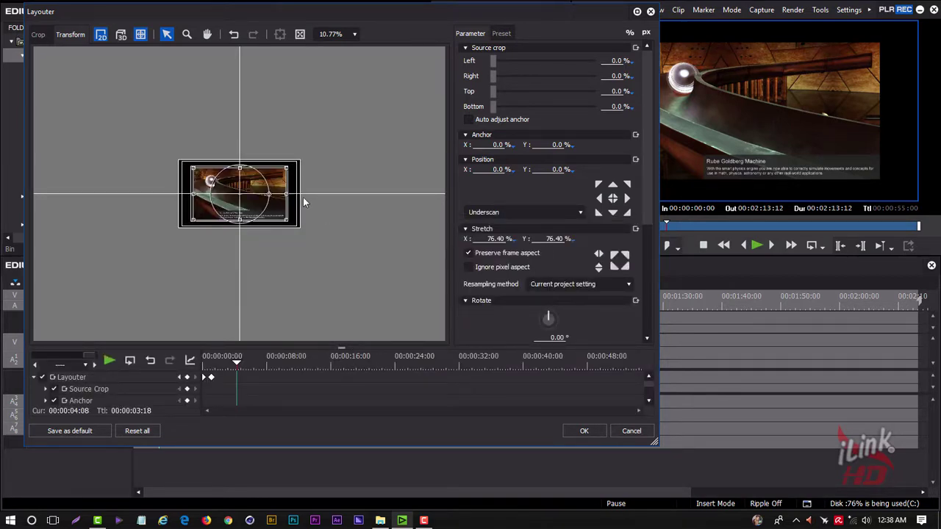
pyautogui.moveTo(235, 360); pyautogui.dragTo(239, 360)
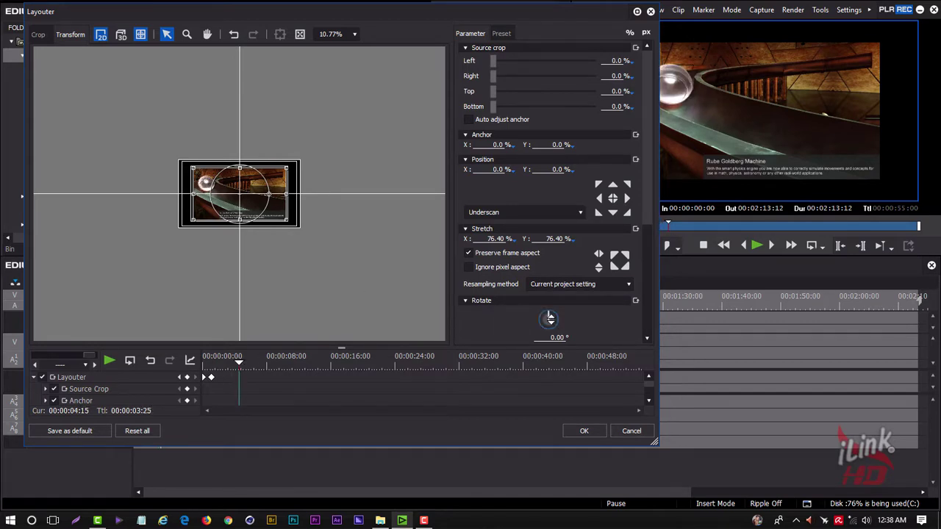
# Rotate the clip to 14.40°, undoing a trial 24.30° rotation entry
pyautogui.moveTo(549, 317); pyautogui.dragTo(552, 313)
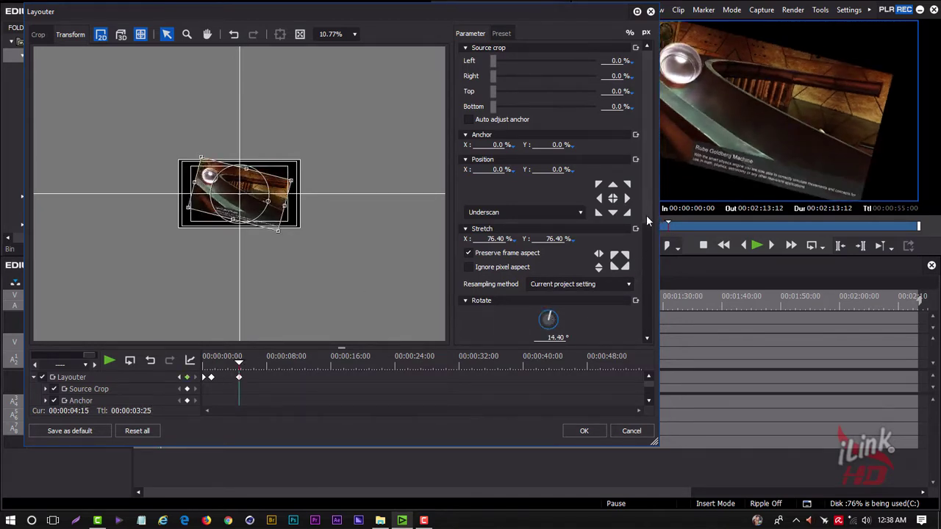
pyautogui.scroll(-3, 648, 221)
pyautogui.click(555, 233)
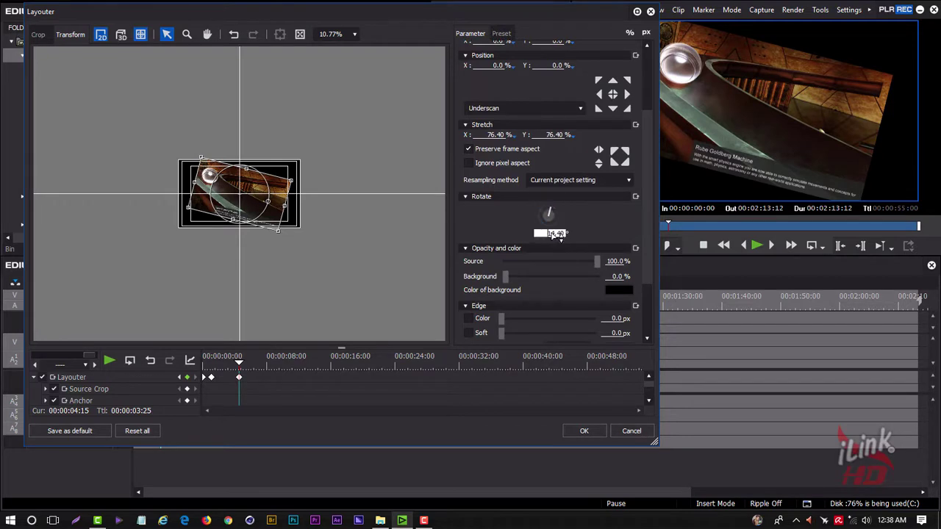
pyautogui.write('24.3')
pyautogui.press('Return')
pyautogui.hotkey('ctrl', 'z')
pyautogui.click(233, 363)
# Copy the four-second rotation keyframe and paste it at the playhead near fourteen seconds
pyautogui.moveTo(234, 365)
pyautogui.mouseDown()
pyautogui.moveTo(321, 364)
pyautogui.moveTo(224, 386)
pyautogui.moveTo(235, 385)
pyautogui.mouseUp()
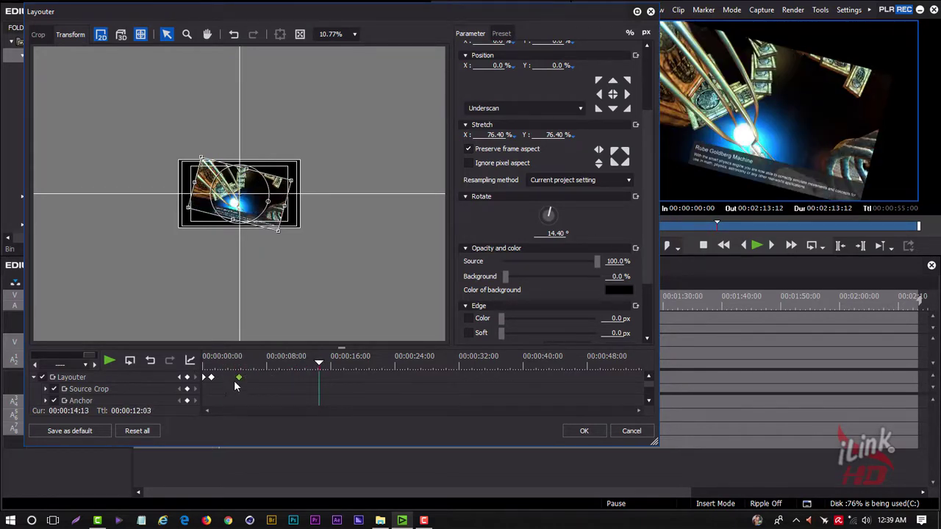
pyautogui.rightClick(238, 379)
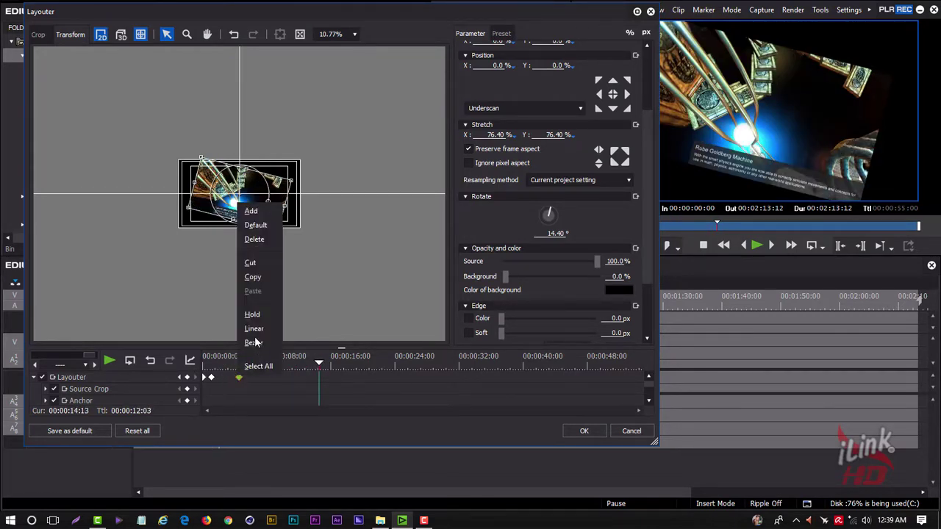
pyautogui.click(255, 277)
pyautogui.rightClick(329, 377)
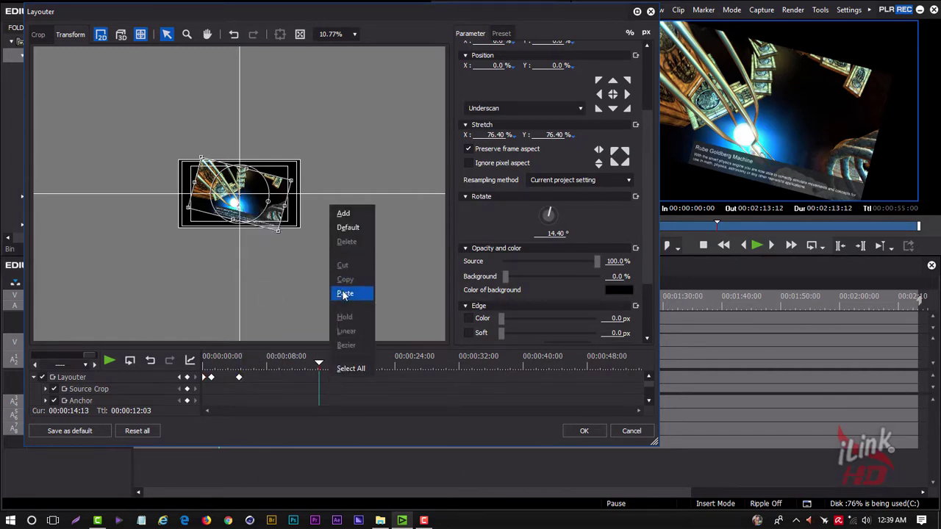
pyautogui.click(345, 289)
# Drag the pasted keyframe back to about eight seconds and play the rotation animation
pyautogui.moveTo(320, 365)
pyautogui.mouseDown()
pyautogui.moveTo(235, 360)
pyautogui.moveTo(325, 359)
pyautogui.moveTo(237, 359)
pyautogui.moveTo(325, 365)
pyautogui.moveTo(330, 373)
pyautogui.mouseUp()
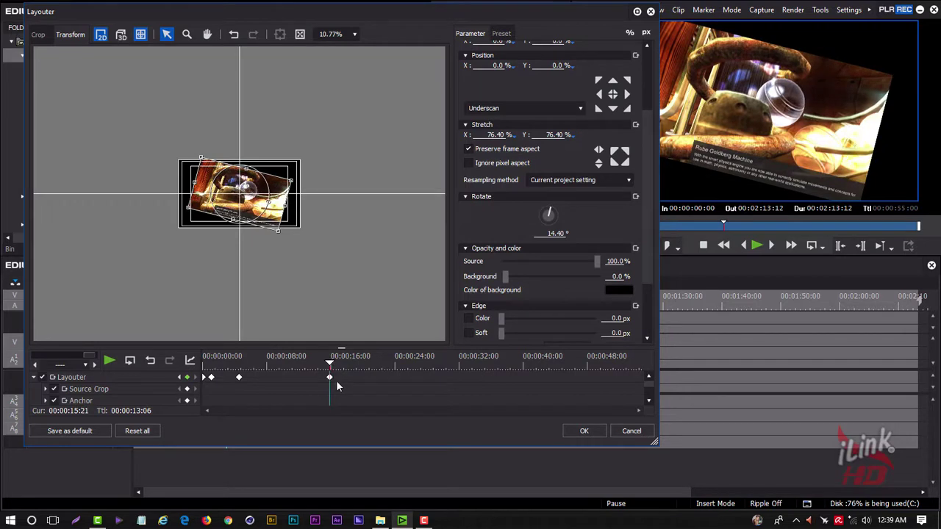
pyautogui.moveTo(330, 378)
pyautogui.mouseDown()
pyautogui.moveTo(267, 378)
pyautogui.moveTo(240, 368)
pyautogui.mouseUp()
pyautogui.click(244, 366)
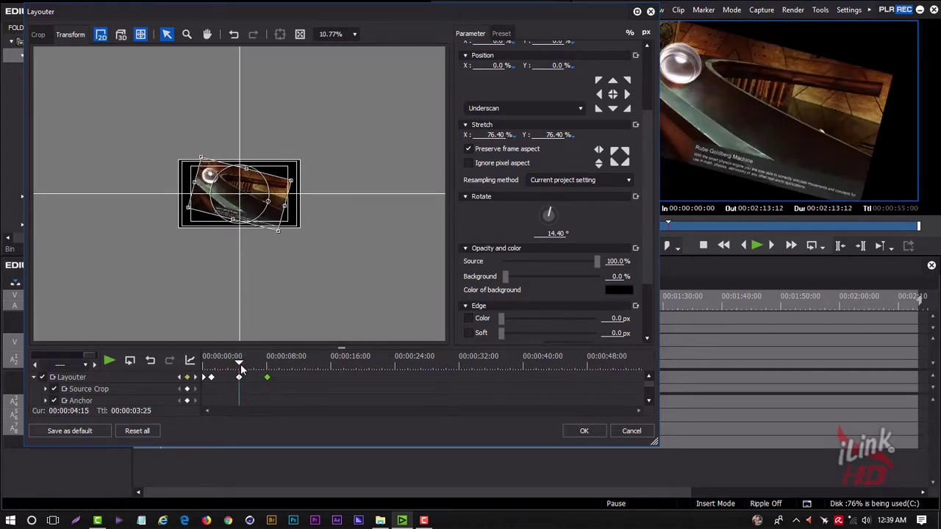
pyautogui.press('space')
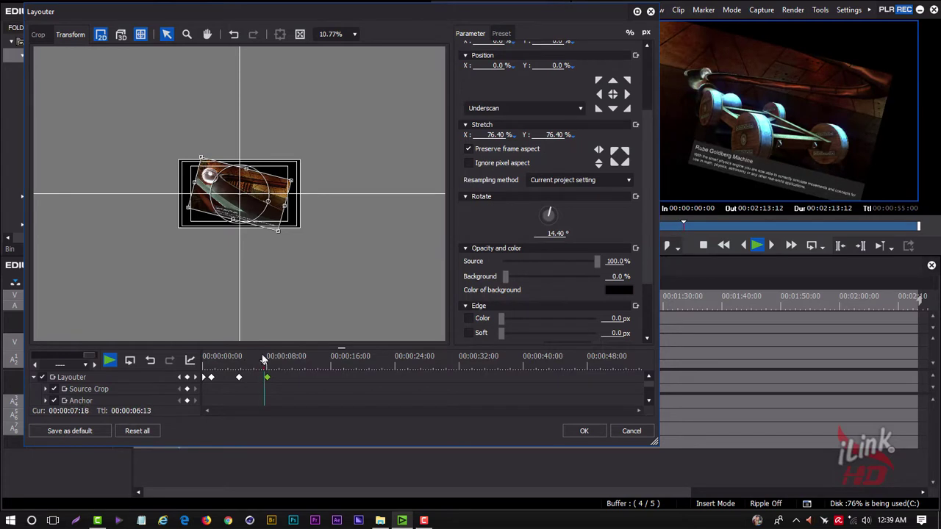
# Stop playback, test source opacity at 0% then restore 100%, and set edge width to 27.6 px
pyautogui.click(263, 361)
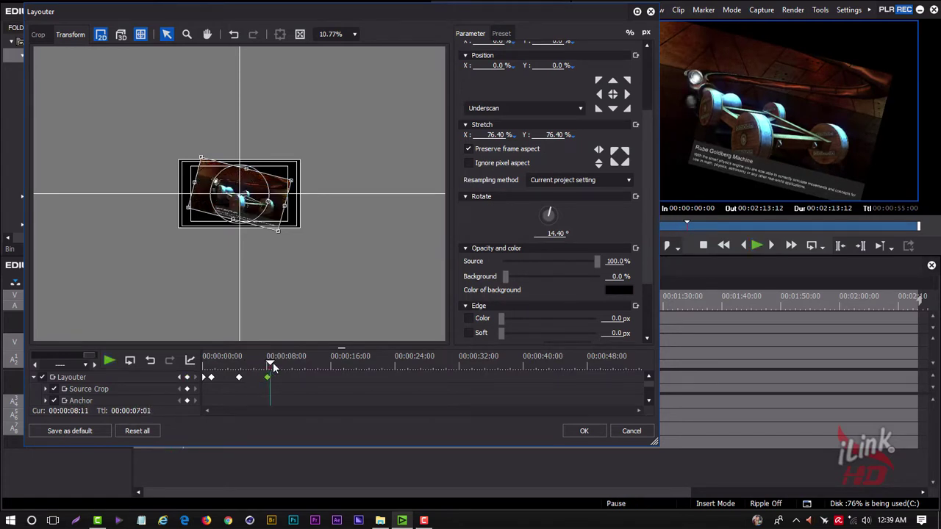
pyautogui.click(275, 362)
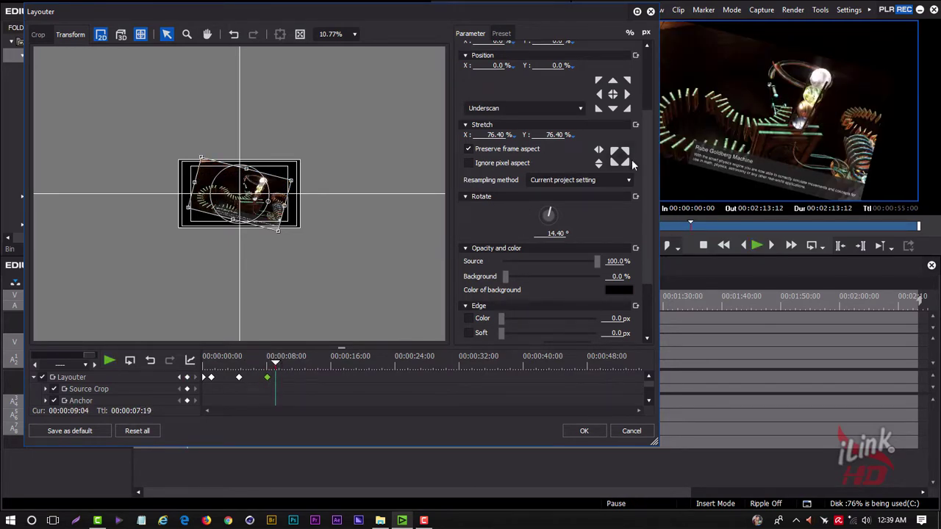
pyautogui.moveTo(644, 159); pyautogui.dragTo(651, 211)
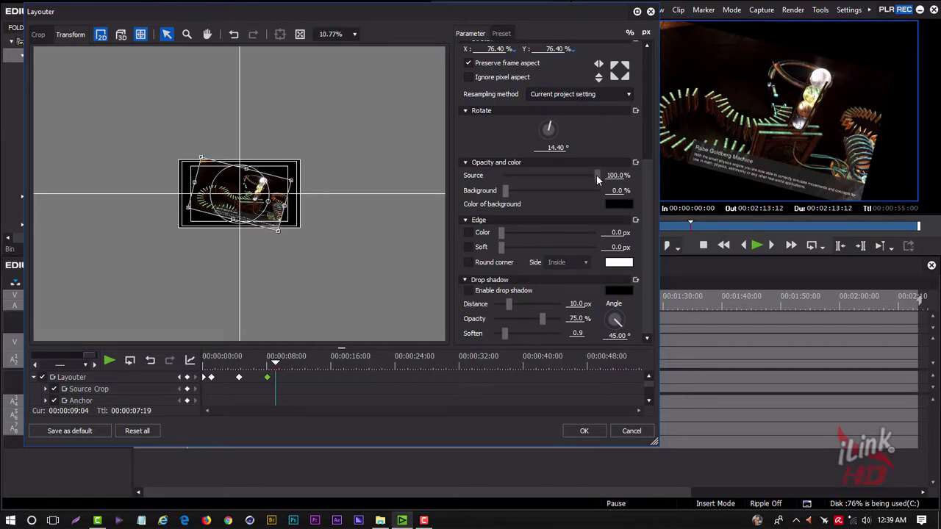
pyautogui.moveTo(594, 177)
pyautogui.mouseDown()
pyautogui.moveTo(503, 180)
pyautogui.moveTo(621, 193)
pyautogui.moveTo(506, 191)
pyautogui.mouseUp()
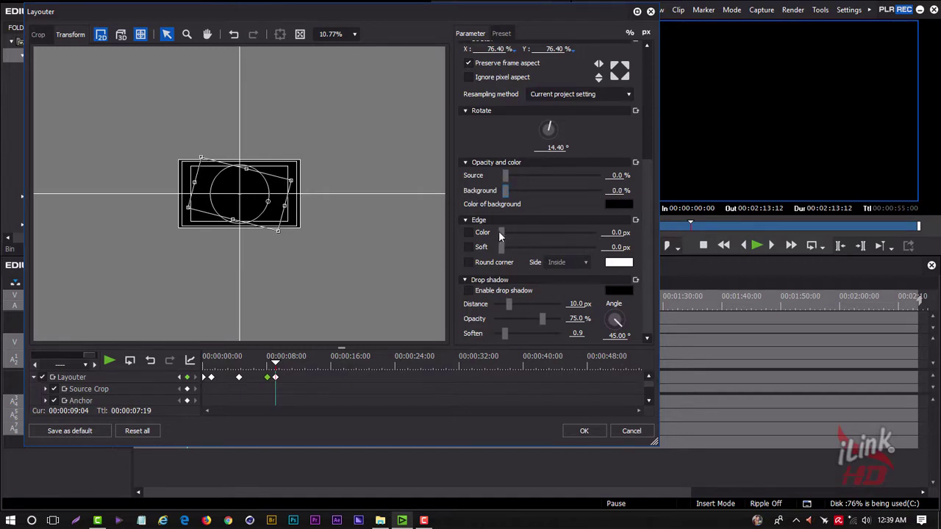
pyautogui.moveTo(506, 177); pyautogui.dragTo(599, 178)
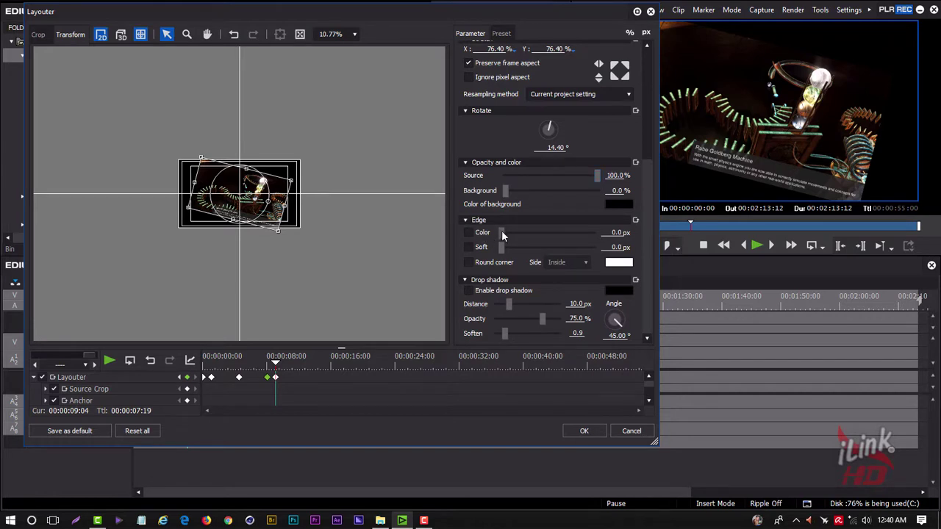
pyautogui.moveTo(501, 232); pyautogui.dragTo(521, 232)
# Enable an 8.1 px yellow edge on the clip and raise its Soft value
pyautogui.click(468, 232)
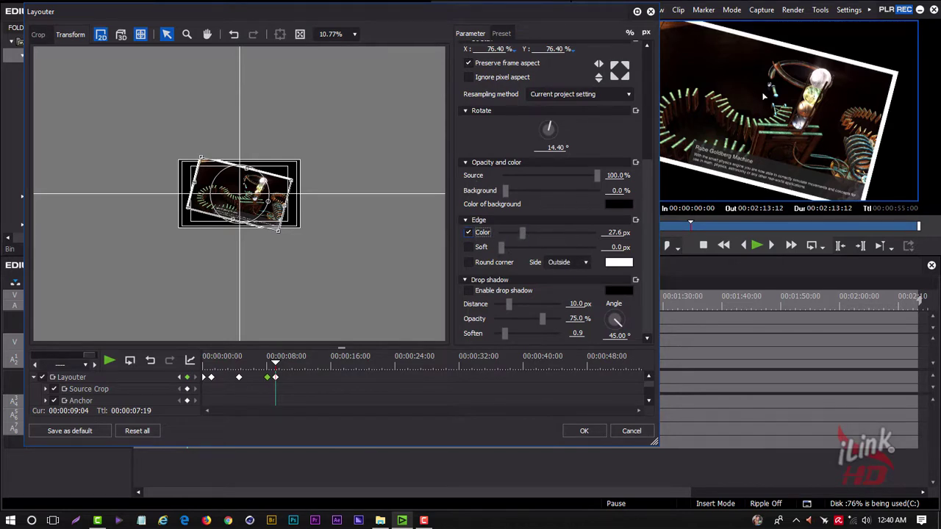
pyautogui.moveTo(521, 233); pyautogui.dragTo(513, 233)
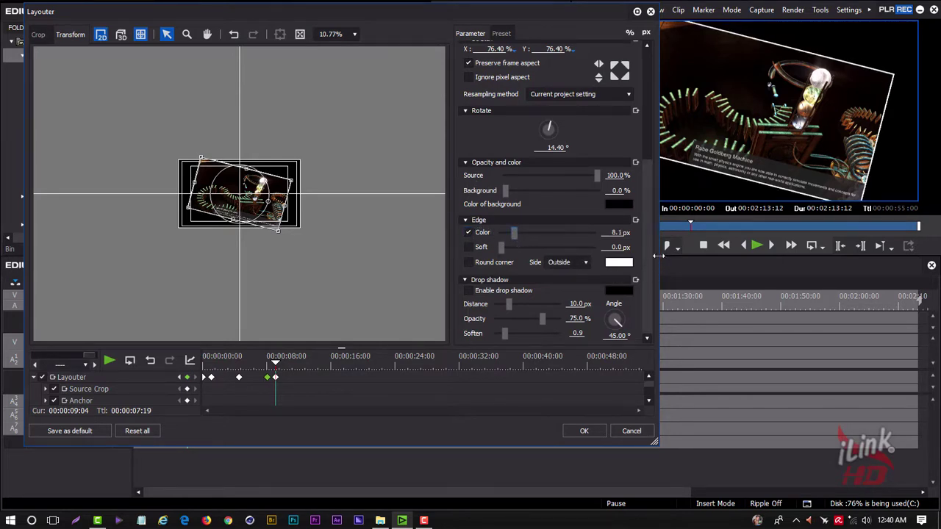
pyautogui.click(618, 262)
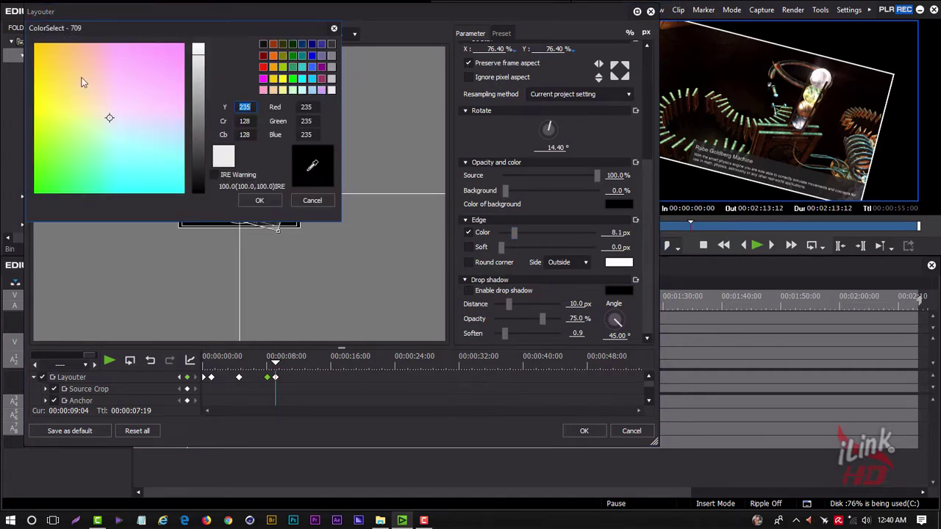
pyautogui.click(44, 72)
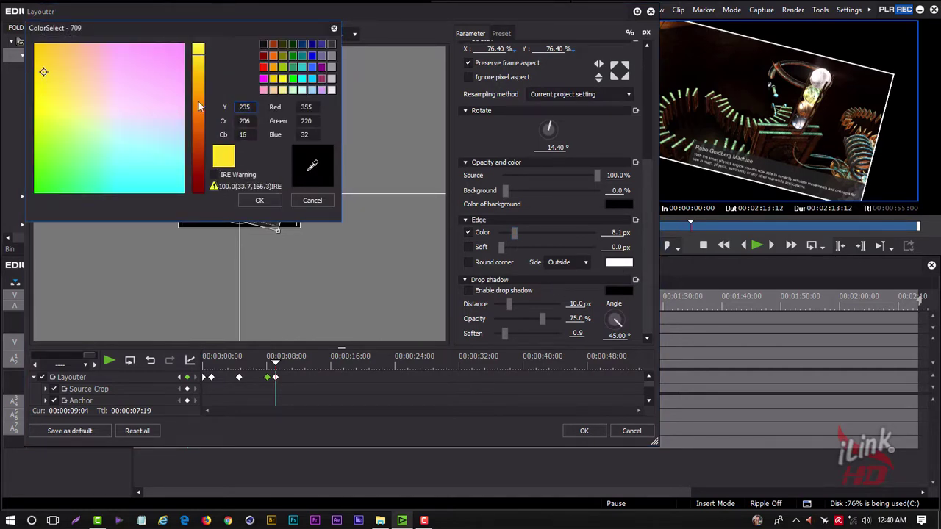
pyautogui.click(197, 78)
pyautogui.click(257, 201)
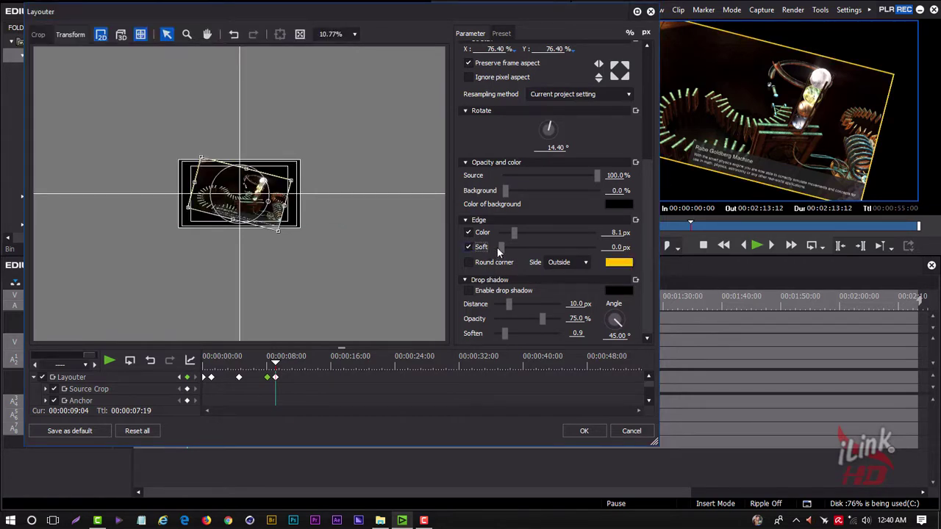
pyautogui.moveTo(501, 248)
pyautogui.mouseDown()
pyautogui.moveTo(534, 248)
pyautogui.moveTo(523, 259)
pyautogui.mouseUp()
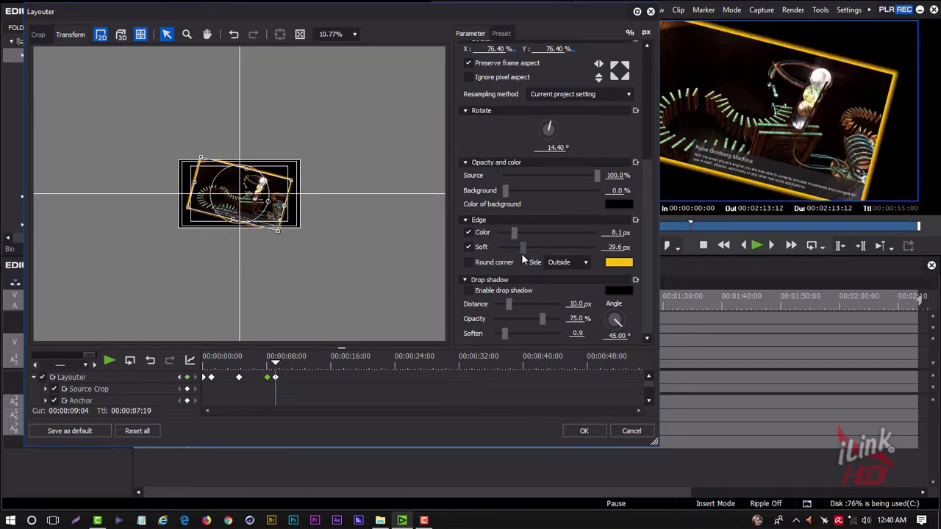
# Enable the drop shadow and slightly increase its Distance
pyautogui.click(470, 292)
pyautogui.moveTo(508, 302); pyautogui.dragTo(511, 302)
pyautogui.moveTo(647, 193); pyautogui.dragTo(651, 81)
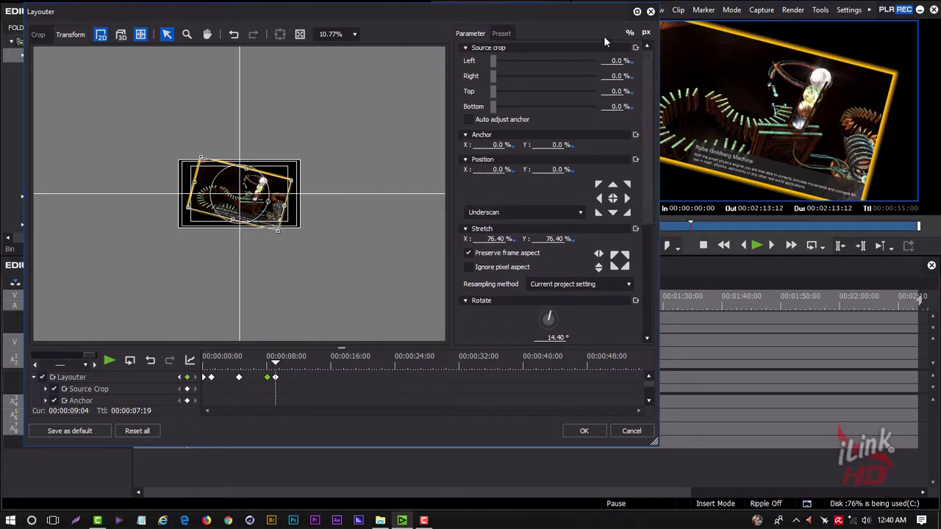
# Switch the clip layout to 3D and offset the Anchor Y value
pyautogui.click(121, 35)
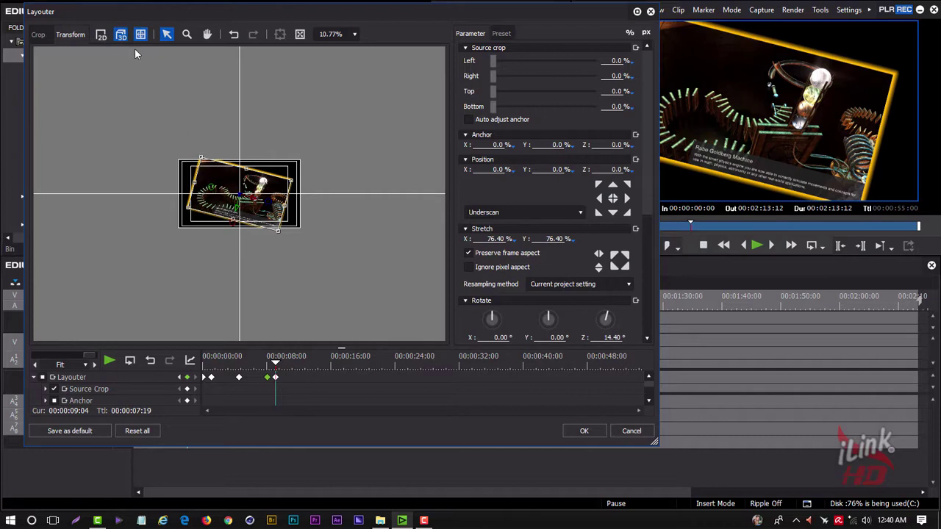
pyautogui.scroll(-2, 645, 194)
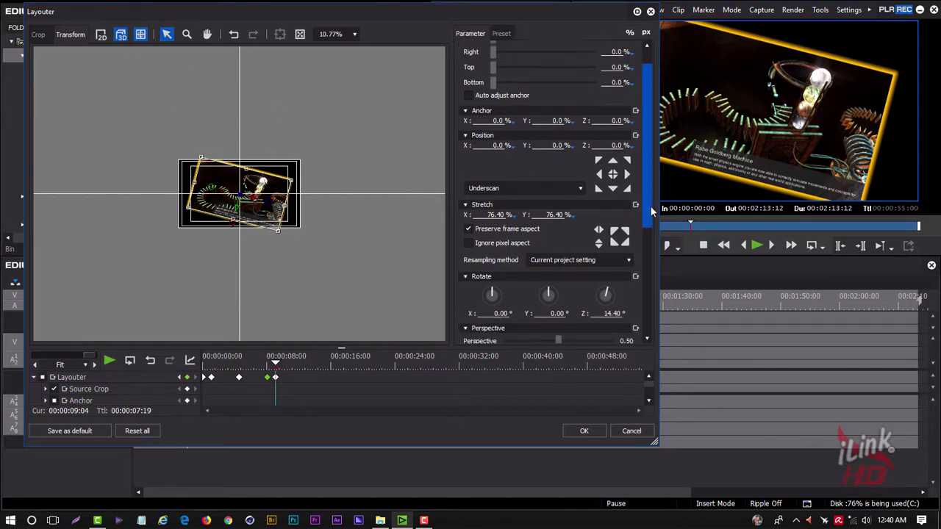
pyautogui.scroll(2, 649, 192)
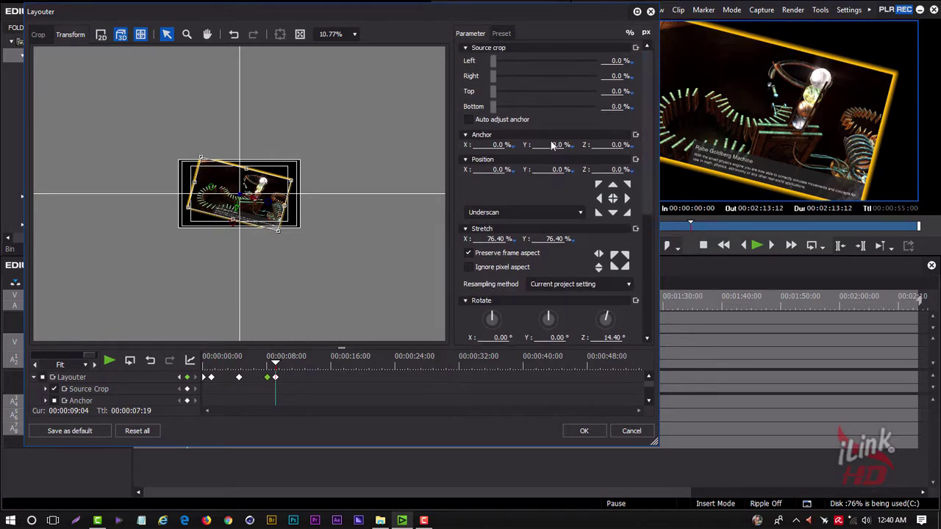
pyautogui.moveTo(558, 148)
pyautogui.mouseDown()
pyautogui.moveTo(555, 77)
pyautogui.moveTo(556, 174)
pyautogui.moveTo(495, 176)
pyautogui.moveTo(497, 160)
pyautogui.moveTo(545, 162)
pyautogui.mouseUp()
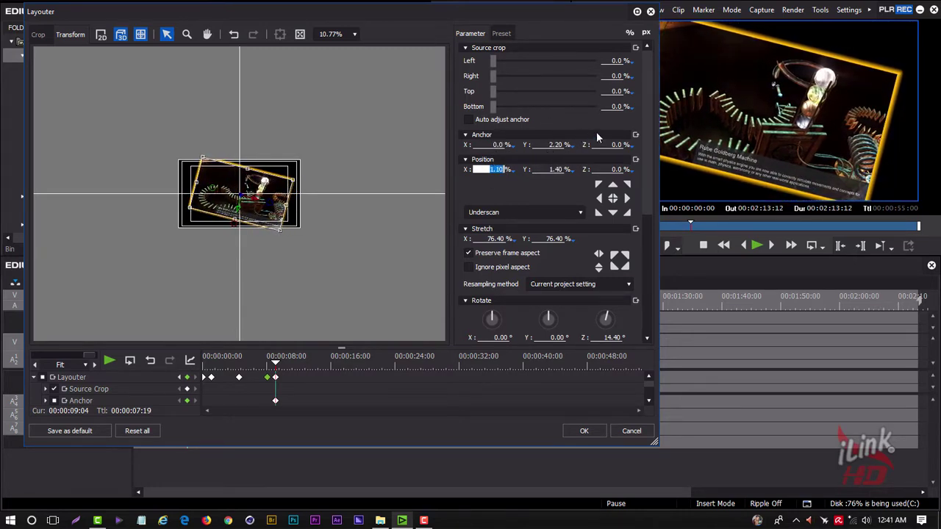
# Crop the source to Left 47.70% and Right 22.90%, then enlarge the keyframe panel
pyautogui.moveTo(492, 59); pyautogui.dragTo(527, 64)
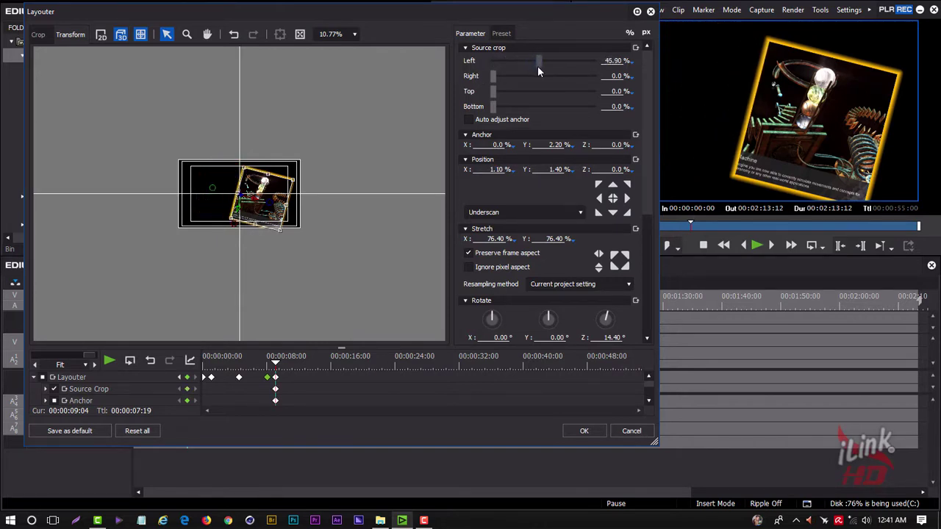
pyautogui.moveTo(528, 64)
pyautogui.mouseDown()
pyautogui.moveTo(539, 74)
pyautogui.moveTo(511, 79)
pyautogui.moveTo(517, 85)
pyautogui.mouseUp()
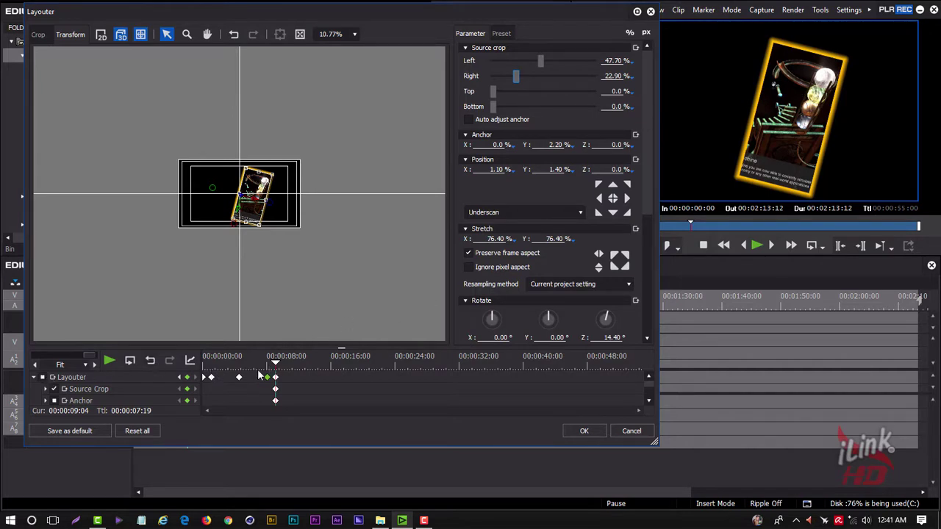
pyautogui.moveTo(276, 367)
pyautogui.mouseDown()
pyautogui.moveTo(280, 358)
pyautogui.moveTo(274, 368)
pyautogui.mouseUp()
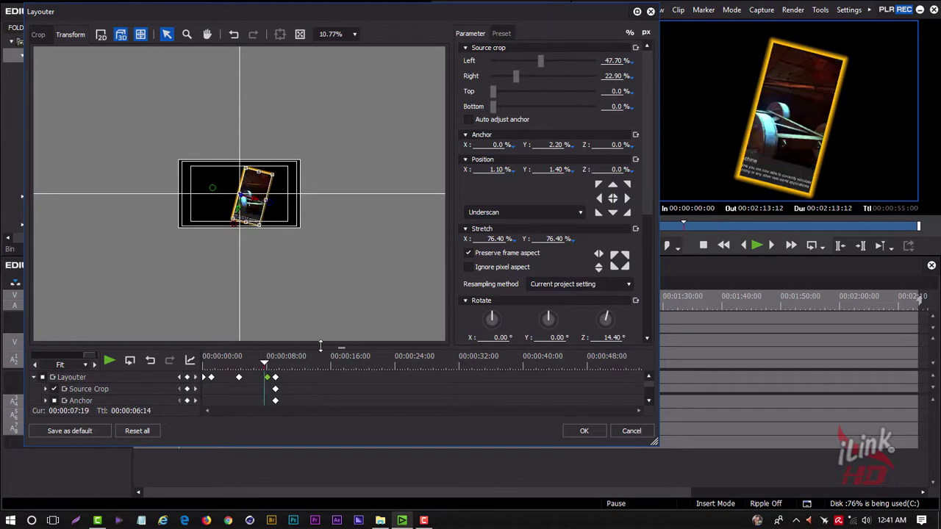
pyautogui.moveTo(321, 345); pyautogui.dragTo(336, 173)
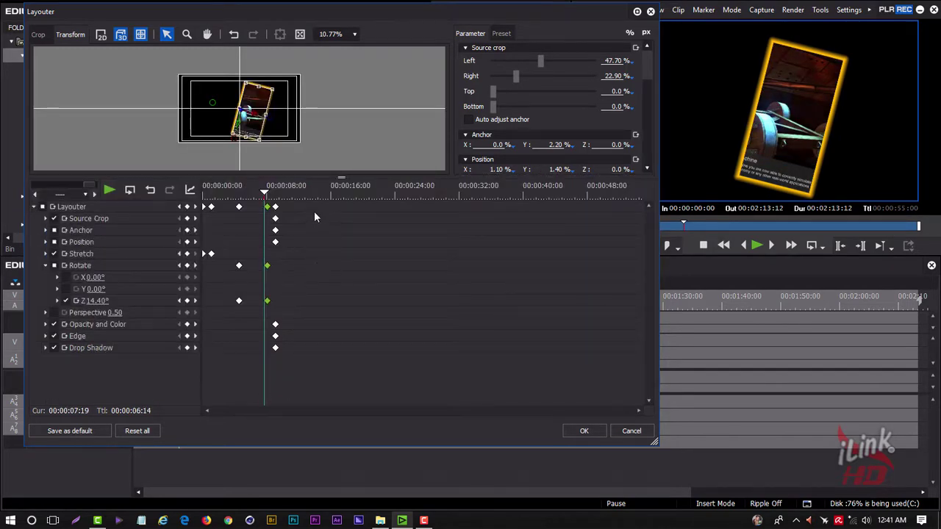
# Copy the keyframes at 00:00:07:19 and paste them at 00:00:15:12
pyautogui.moveTo(310, 203)
pyautogui.mouseDown()
pyautogui.moveTo(278, 289)
pyautogui.moveTo(277, 350)
pyautogui.mouseUp()
pyautogui.rightClick(276, 349)
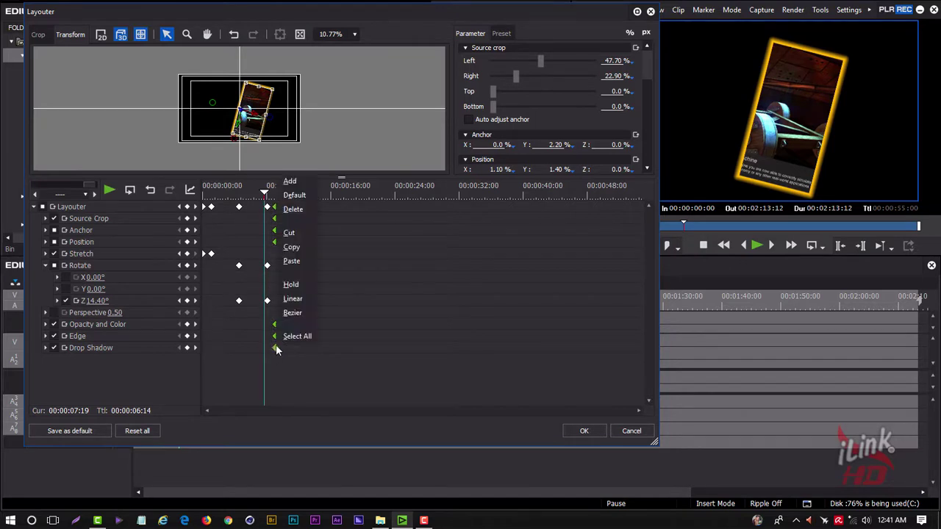
pyautogui.click(291, 246)
pyautogui.moveTo(320, 195); pyautogui.dragTo(326, 195)
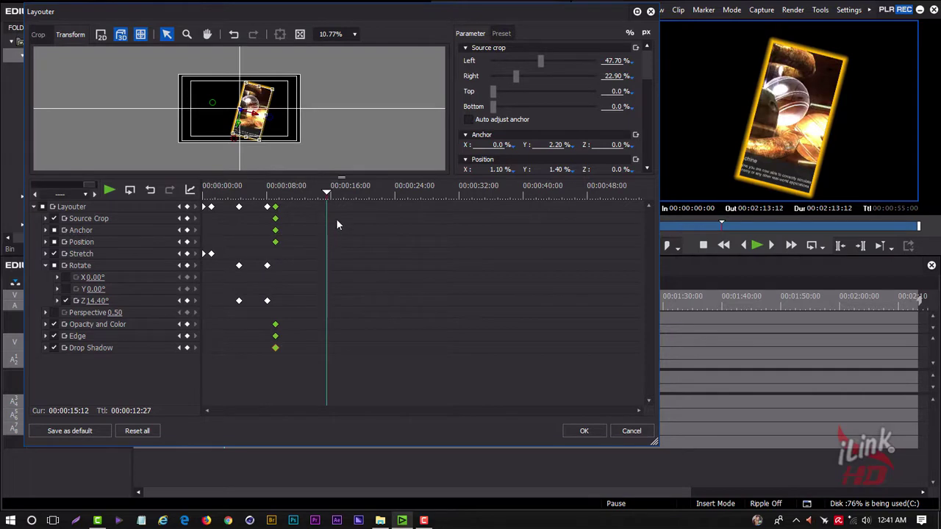
pyautogui.rightClick(336, 224)
pyautogui.click(351, 307)
# Move the cropped clip to a new canvas position at 00:00:17:15 and play back
pyautogui.moveTo(329, 194)
pyautogui.mouseDown()
pyautogui.moveTo(272, 214)
pyautogui.moveTo(326, 209)
pyautogui.mouseUp()
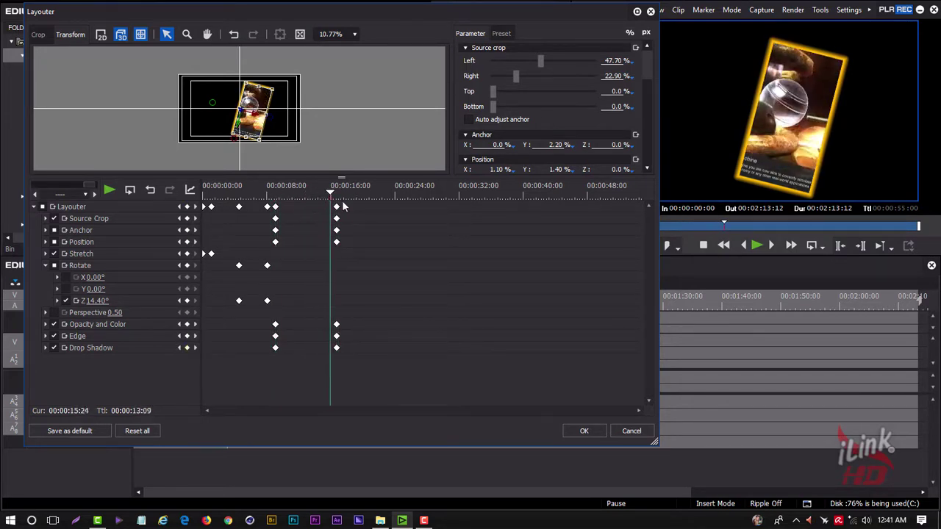
pyautogui.moveTo(325, 209); pyautogui.dragTo(344, 207)
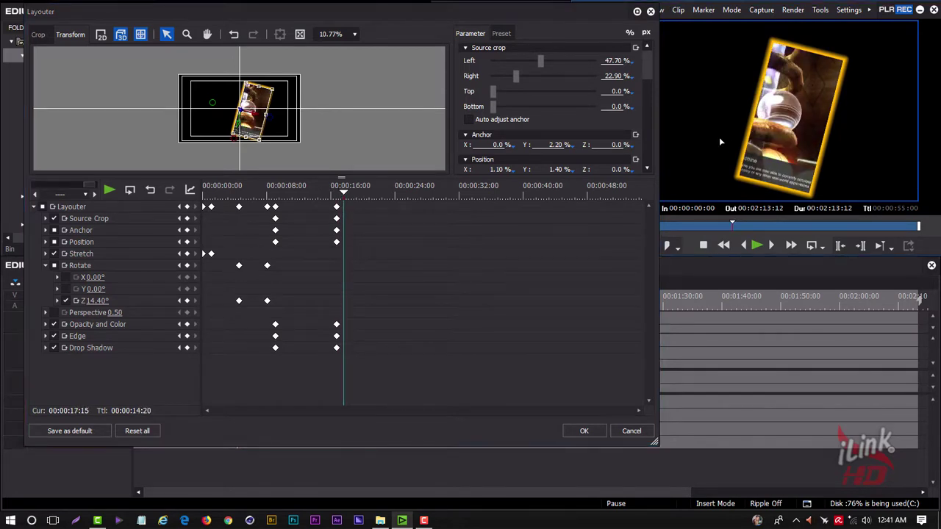
pyautogui.moveTo(260, 116)
pyautogui.mouseDown()
pyautogui.moveTo(225, 117)
pyautogui.moveTo(234, 115)
pyautogui.mouseUp()
pyautogui.moveTo(345, 193); pyautogui.dragTo(336, 193)
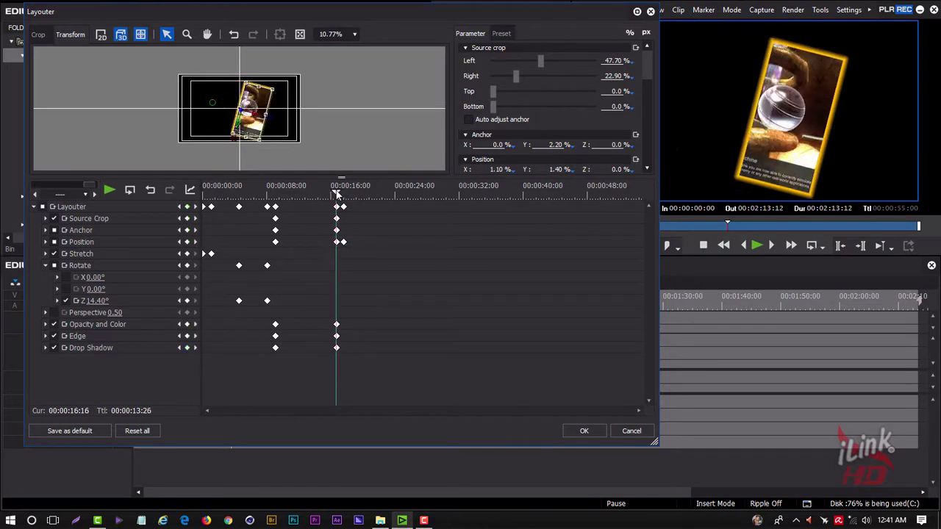
pyautogui.press('space')
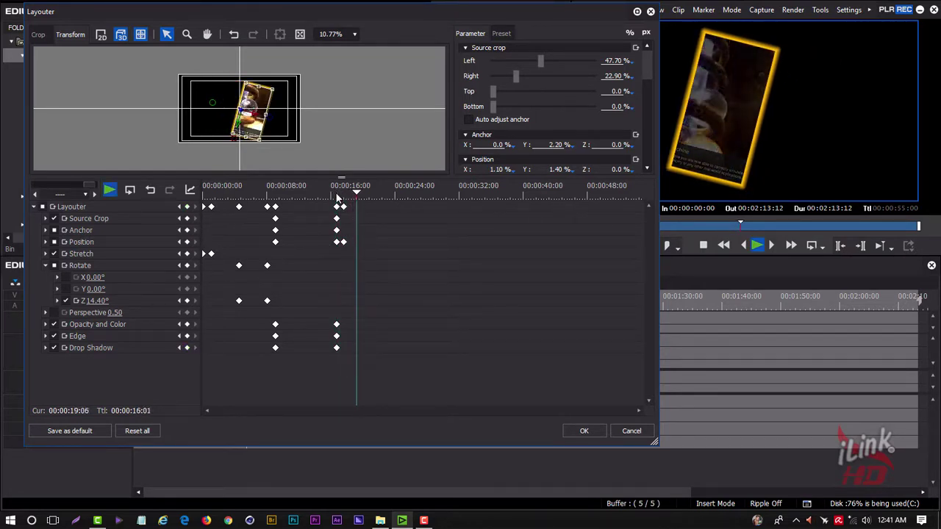
# Stop at 00:00:16:05 and select the new Layouter and Position keyframes
pyautogui.click(323, 194)
pyautogui.moveTo(324, 194); pyautogui.dragTo(333, 193)
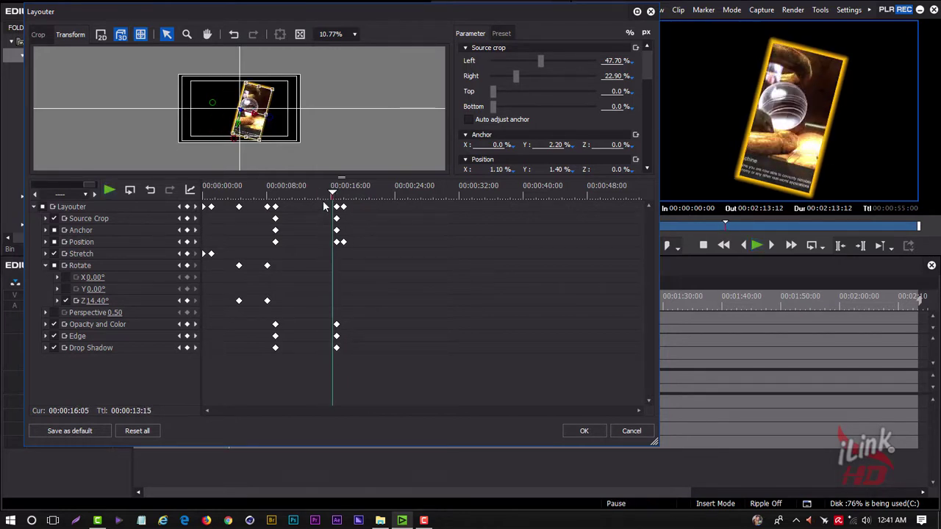
pyautogui.moveTo(324, 203); pyautogui.dragTo(339, 330)
pyautogui.moveTo(361, 205); pyautogui.dragTo(343, 254)
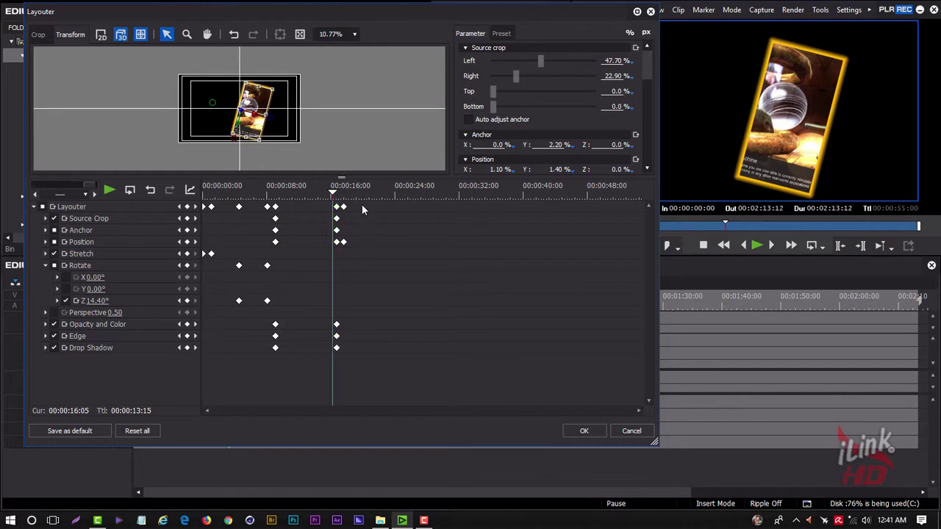
# Set the selected keyframes near 00:00:16 to Bezier interpolation and preview the eased move
pyautogui.rightClick(345, 244)
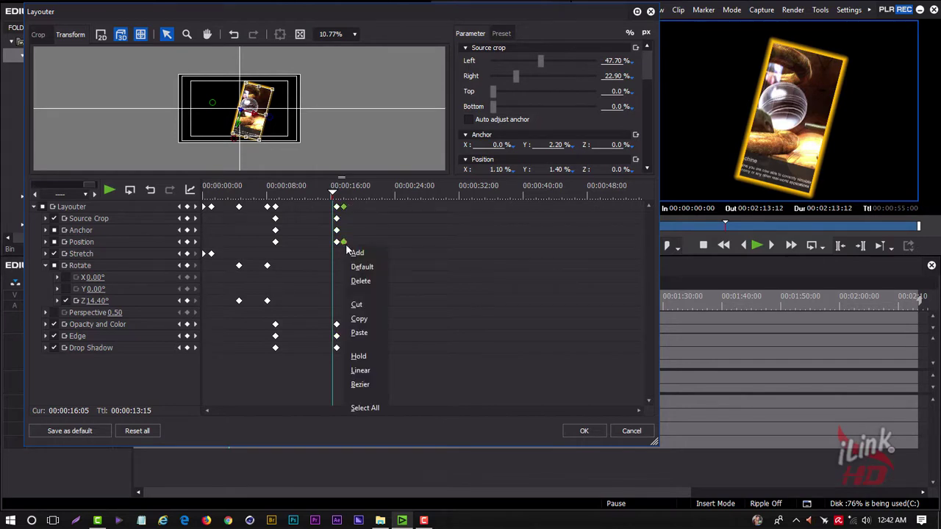
pyautogui.click(369, 374)
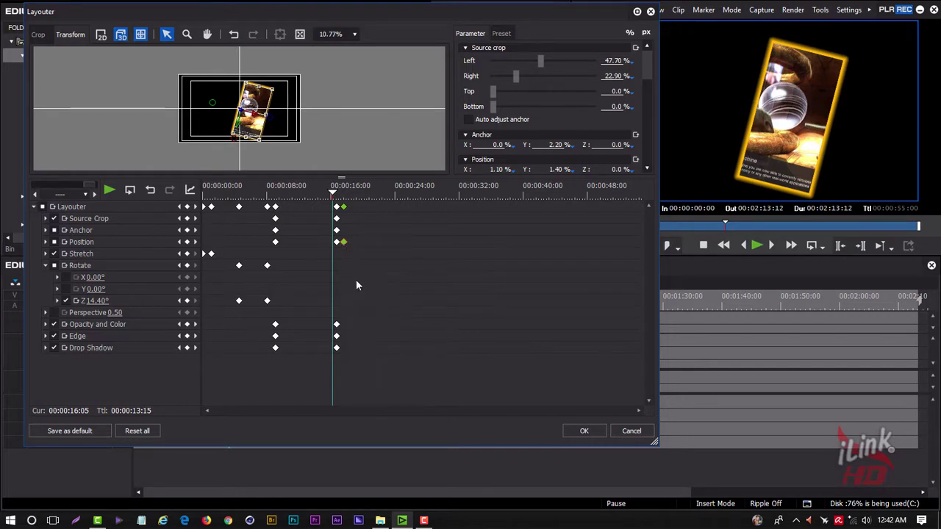
pyautogui.press('space')
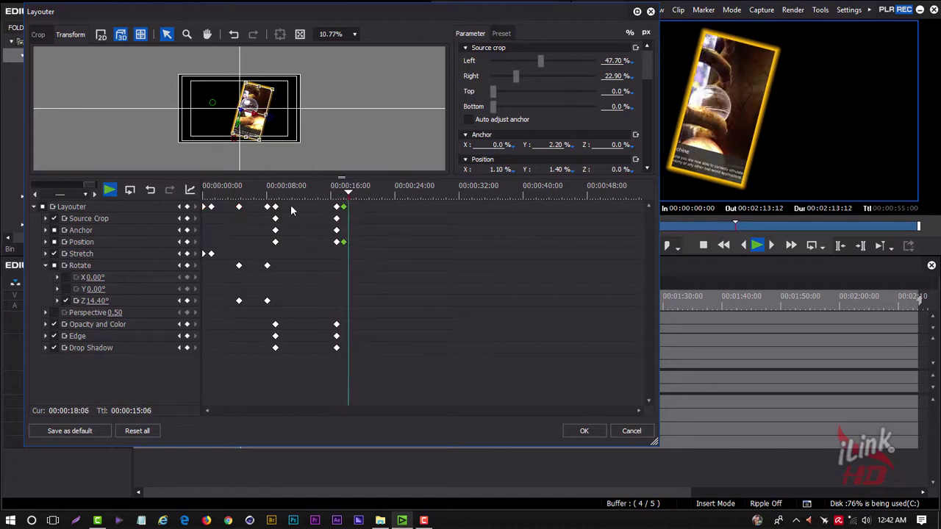
pyautogui.press('space')
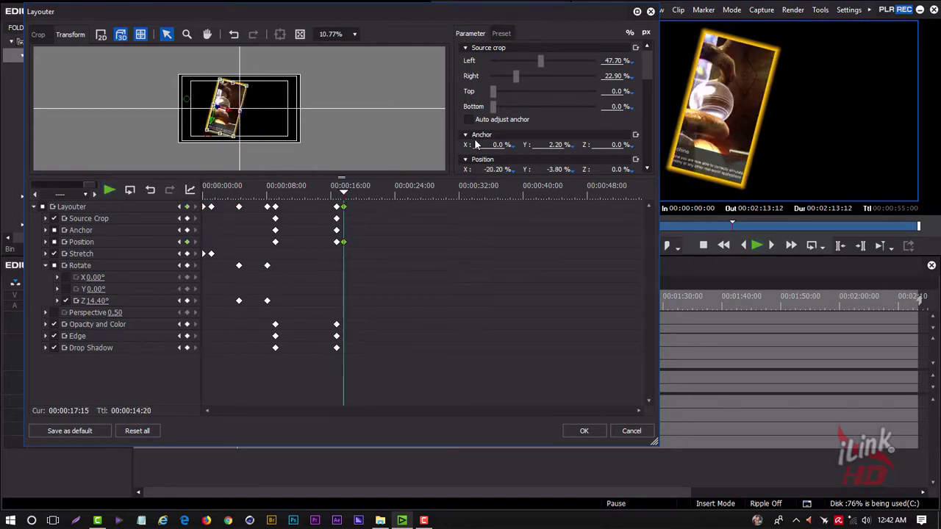
pyautogui.moveTo(647, 78); pyautogui.dragTo(647, 122)
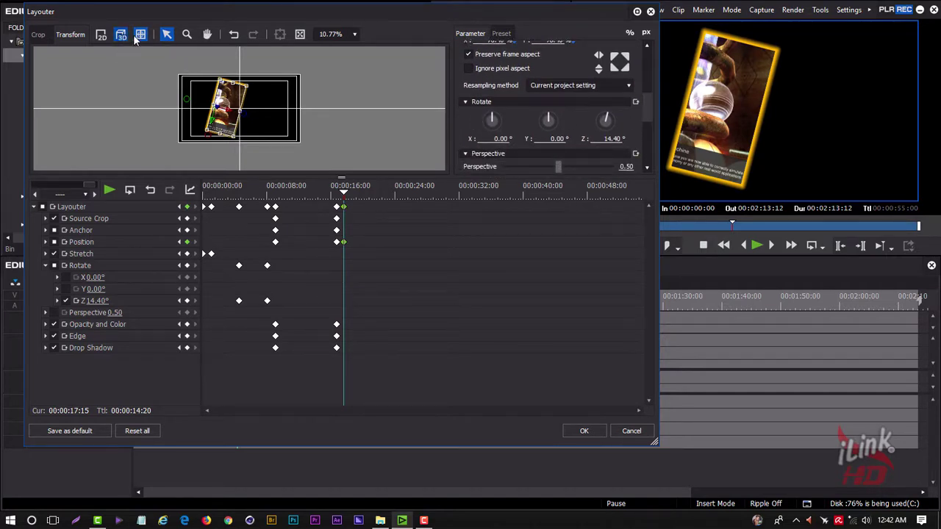
# Tilt the clip on its Y axis, check it at 00:00:15:19, then rotate it back toward face-on
pyautogui.moveTo(547, 123); pyautogui.dragTo(548, 121)
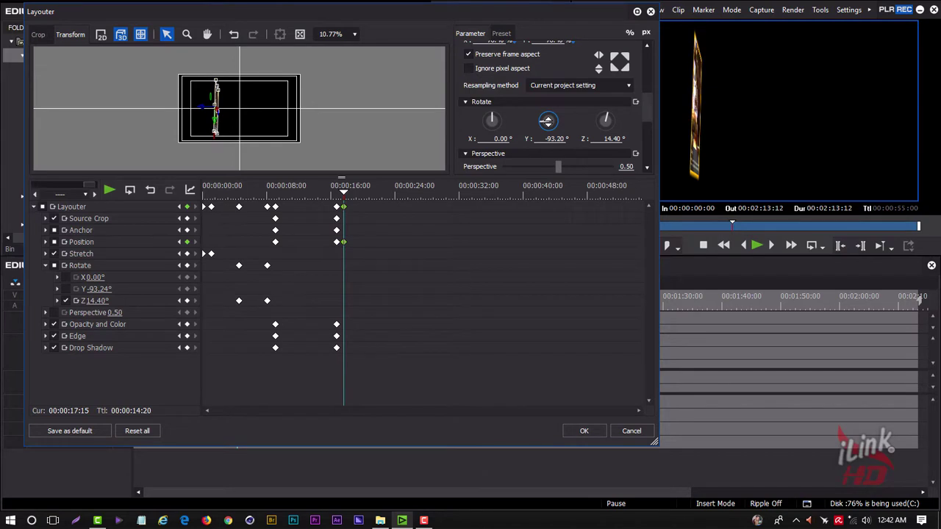
pyautogui.moveTo(343, 195); pyautogui.dragTo(330, 197)
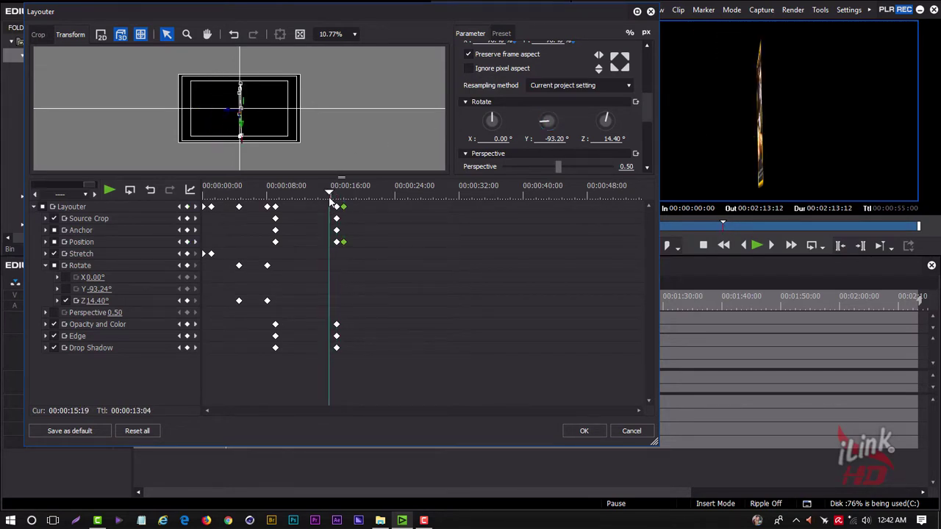
pyautogui.moveTo(544, 123); pyautogui.dragTo(542, 124)
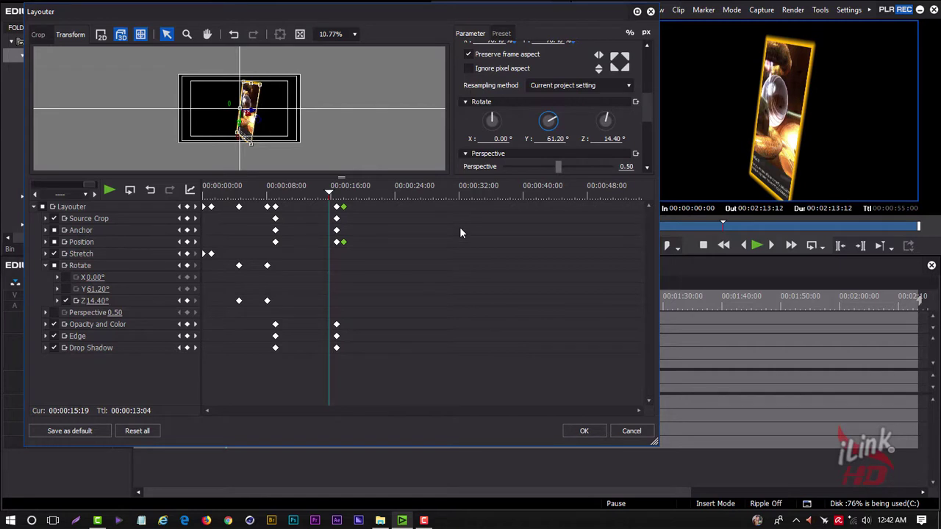
# Move to about 00:00:16:09, enable keyframing on the Rotate tracks and select Y
pyautogui.click(330, 192)
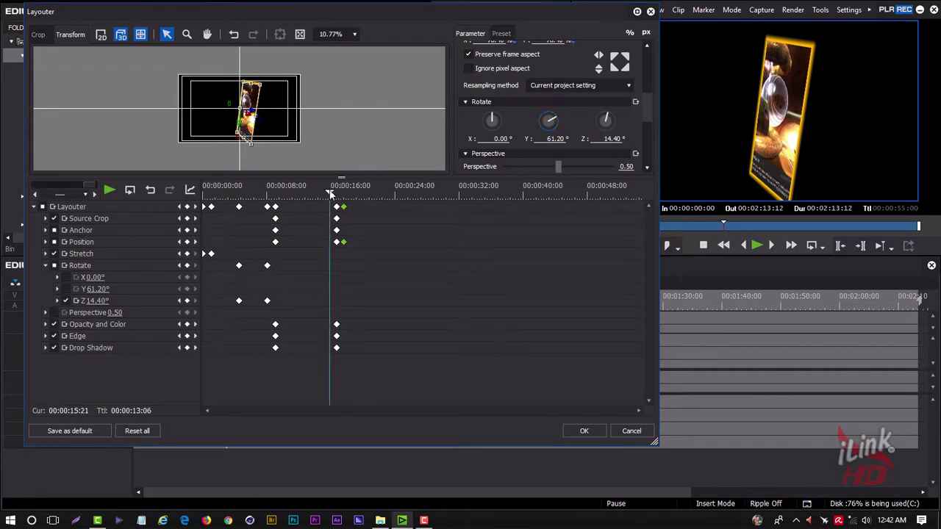
pyautogui.moveTo(330, 192); pyautogui.dragTo(333, 193)
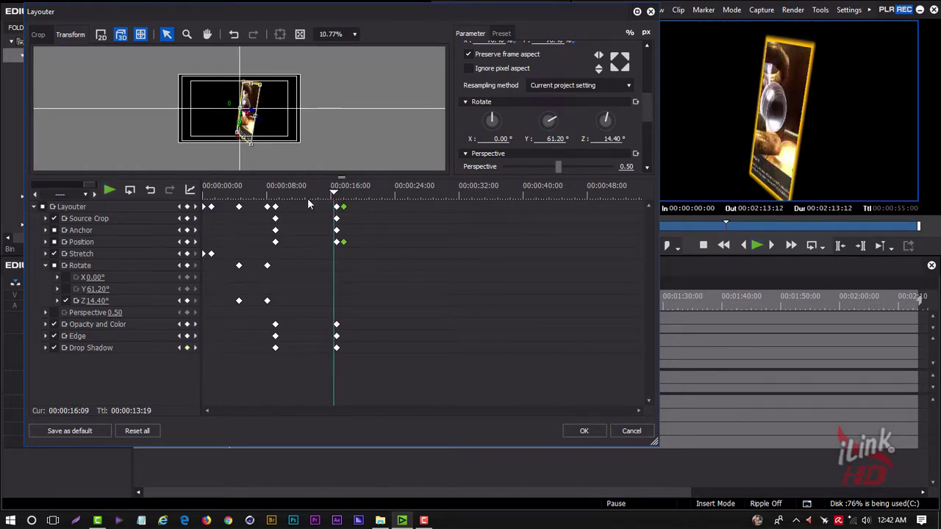
pyautogui.click(66, 277)
pyautogui.click(93, 290)
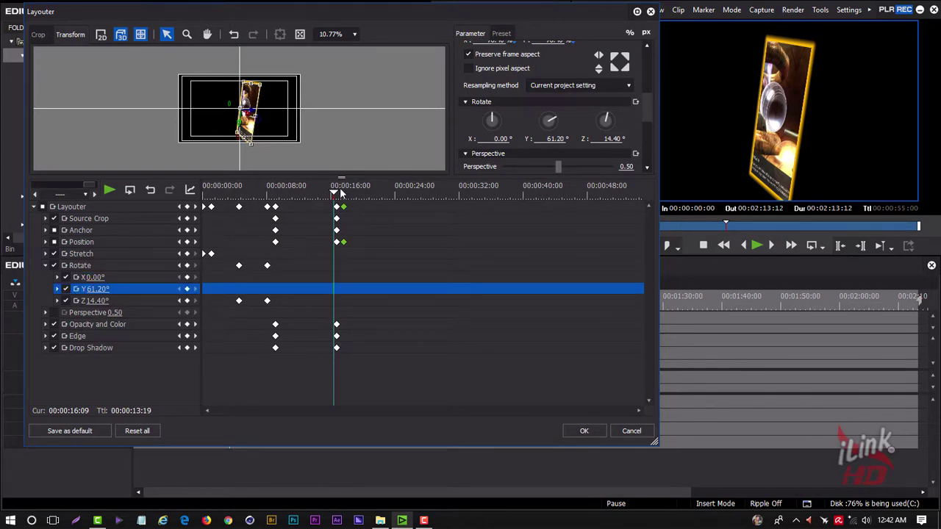
# Keyframe Y rotation at 27° near 16 seconds and -31.30° near 20 seconds
pyautogui.moveTo(549, 116); pyautogui.dragTo(385, 165)
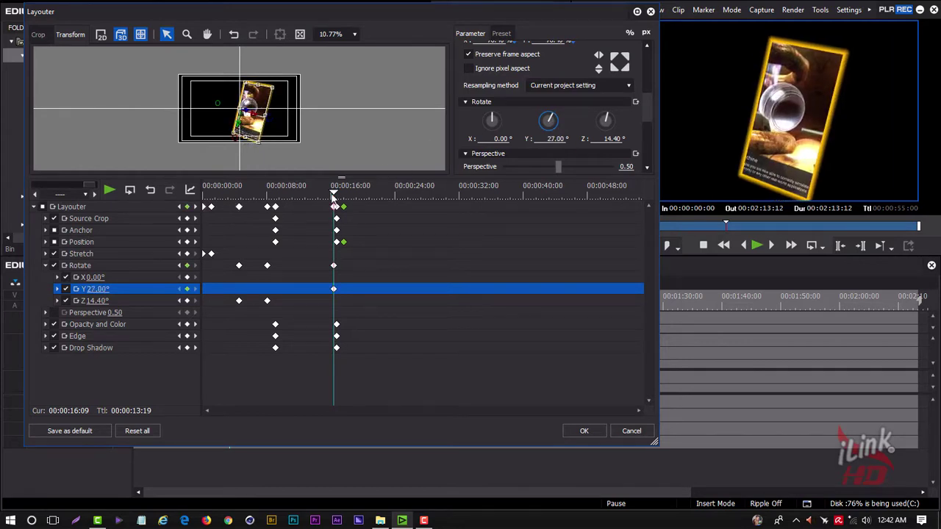
pyautogui.moveTo(334, 193); pyautogui.dragTo(363, 193)
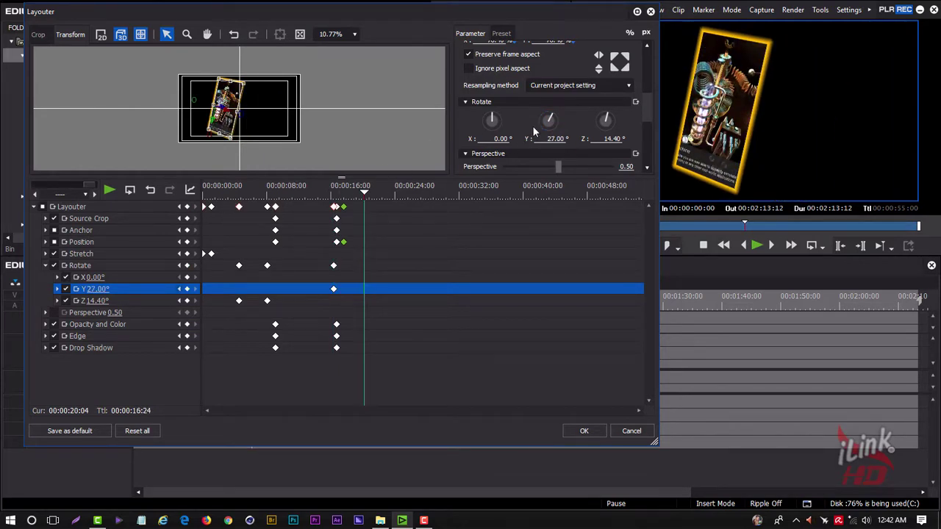
pyautogui.moveTo(548, 120); pyautogui.dragTo(452, 178)
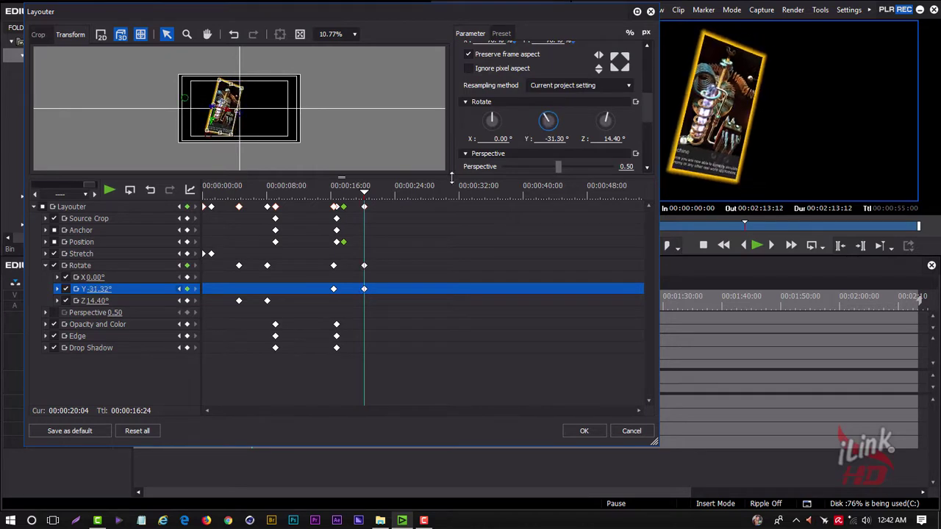
# Return to about 15 seconds, preview the swing animation, and select the Perspective track
pyautogui.click(328, 194)
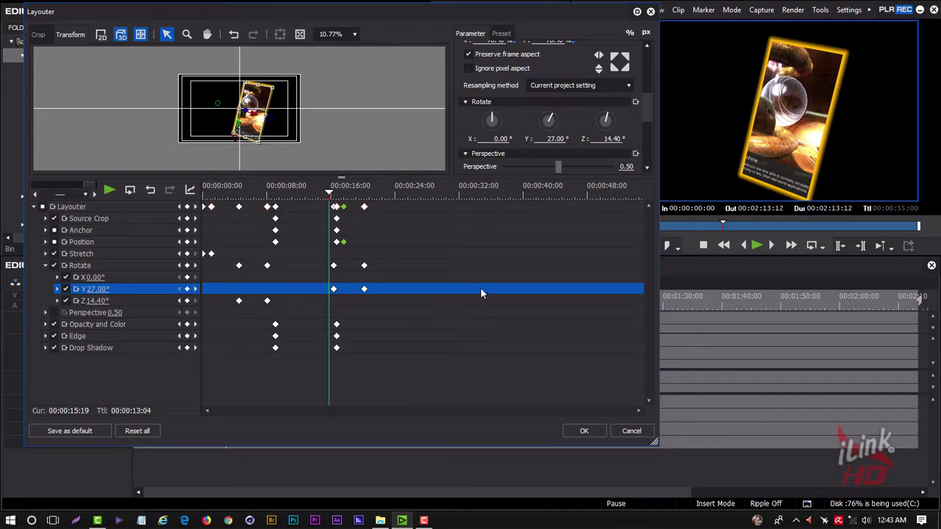
pyautogui.press('space')
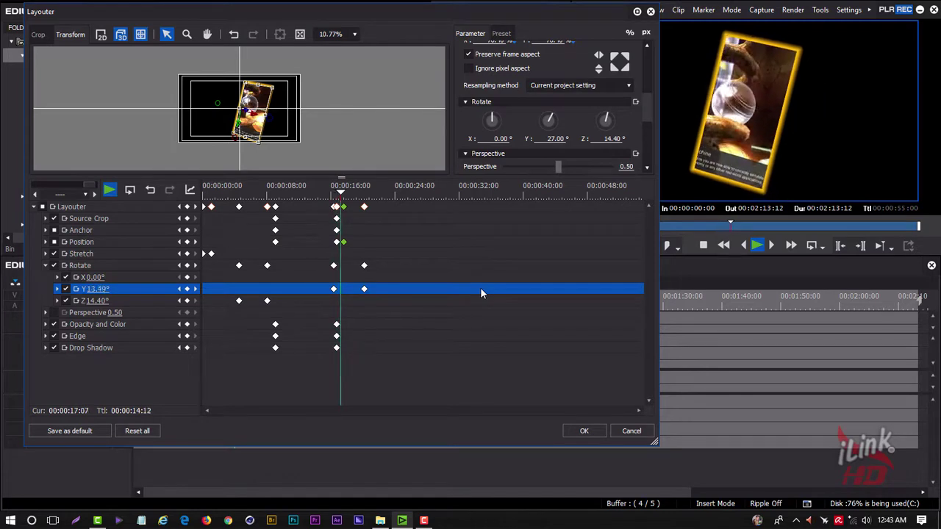
pyautogui.press('space')
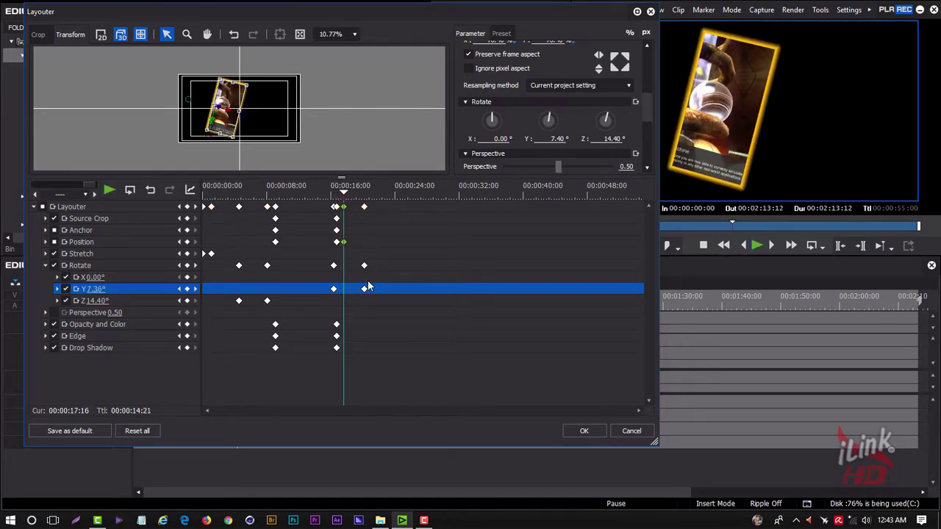
pyautogui.click(51, 312)
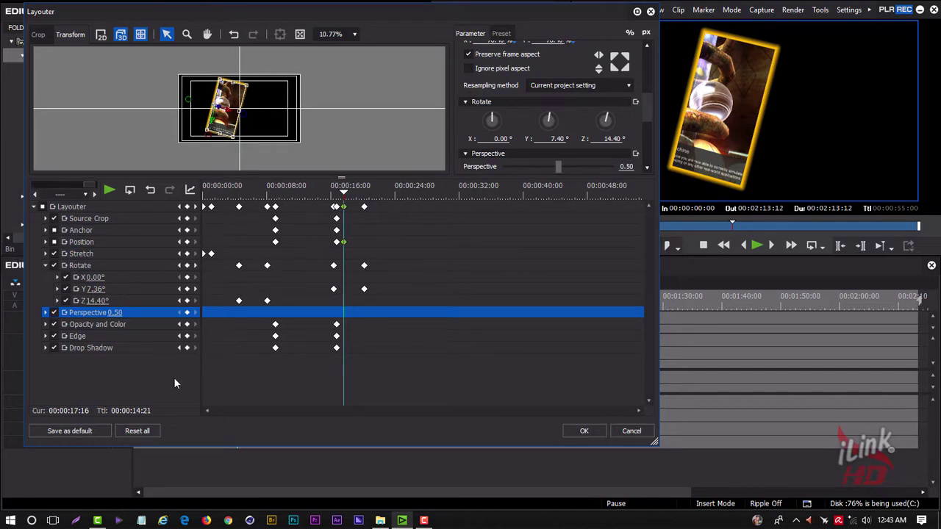
# Save the Layouter settings as default, confirming Yes, then toggle all layout parameters off and on
pyautogui.click(88, 431)
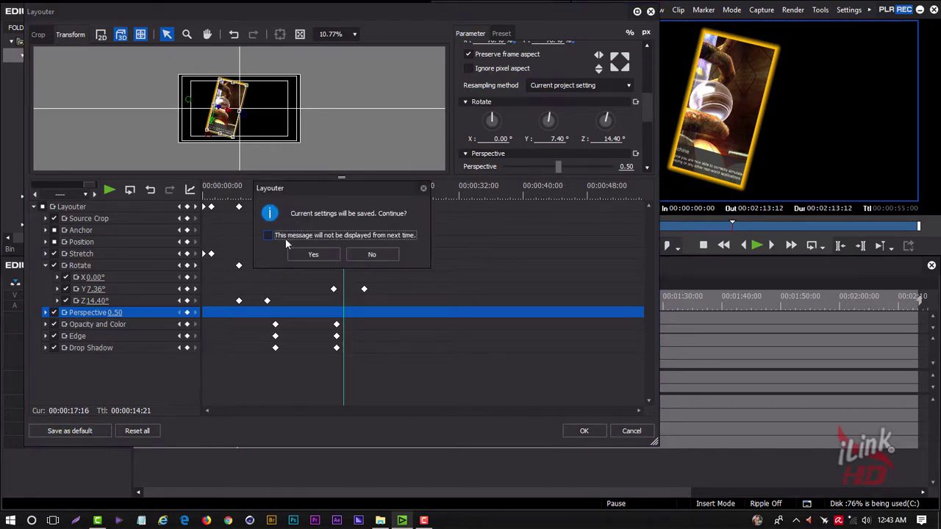
pyautogui.click(314, 254)
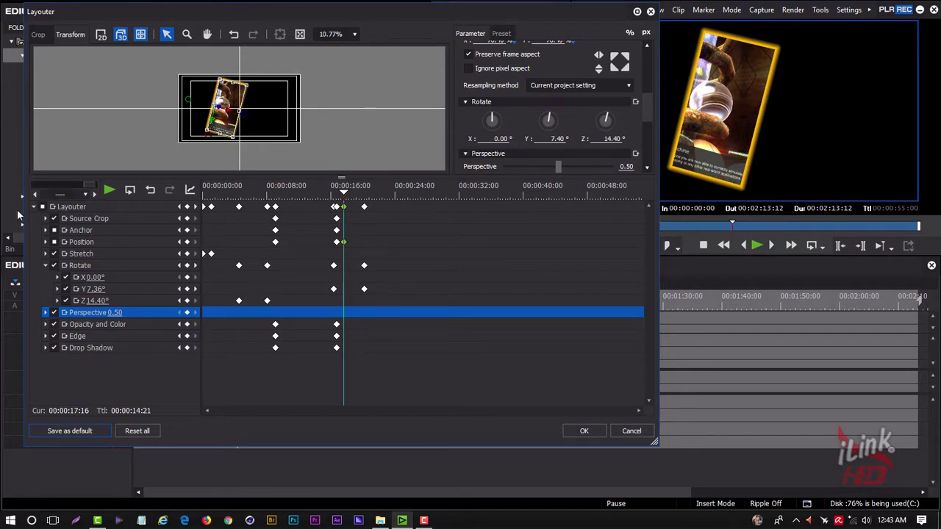
pyautogui.click(42, 208)
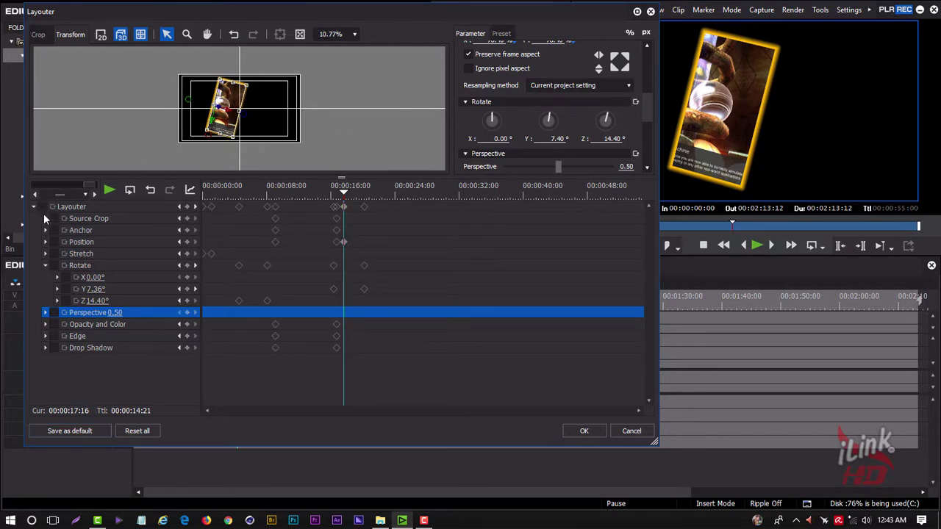
pyautogui.click(42, 208)
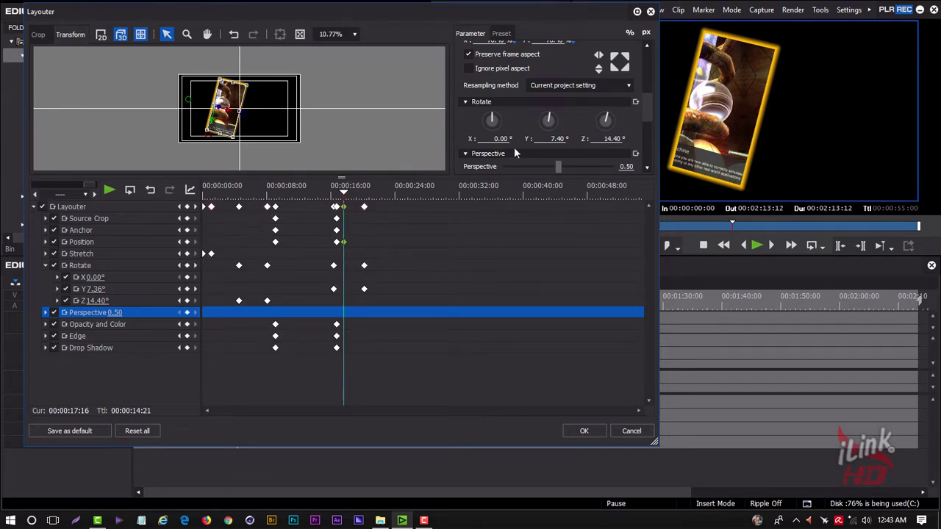
pyautogui.moveTo(651, 112); pyautogui.dragTo(648, 130)
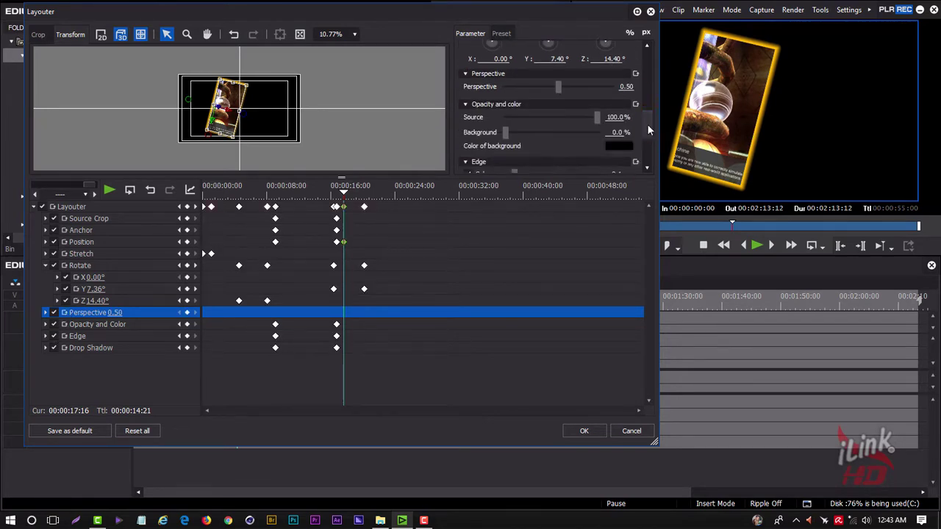
# Set perspective to 0.60 and keyframe source opacity down to 82.1%
pyautogui.moveTo(557, 85); pyautogui.dragTo(570, 87)
pyautogui.click(565, 91)
pyautogui.moveTo(597, 117); pyautogui.dragTo(580, 119)
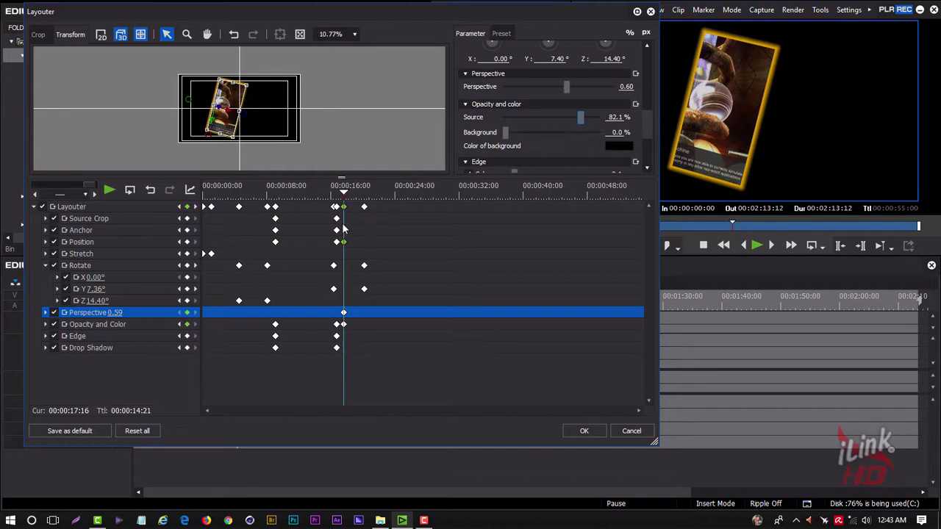
# Scrub to about 18 seconds to check, enlarge the window, and apply the layout with OK
pyautogui.click(343, 197)
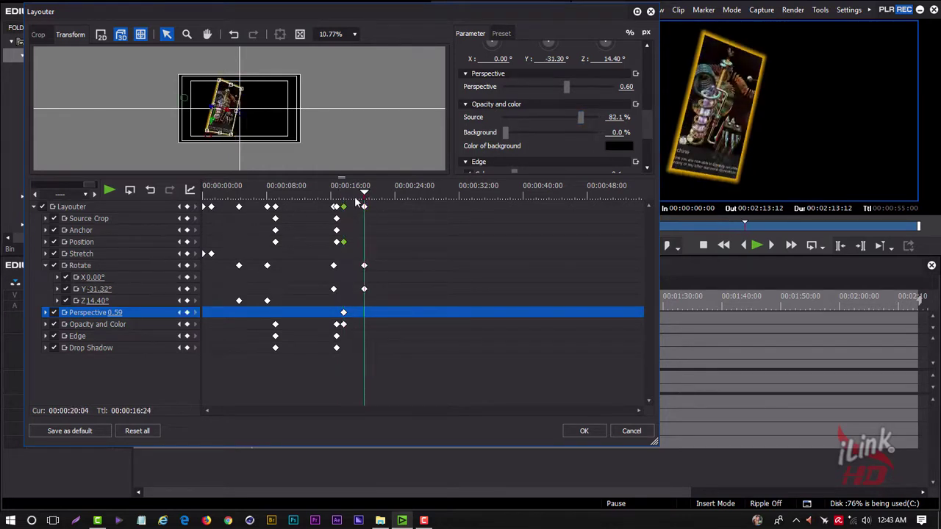
pyautogui.moveTo(344, 198); pyautogui.dragTo(348, 197)
pyautogui.moveTo(654, 442); pyautogui.dragTo(681, 453)
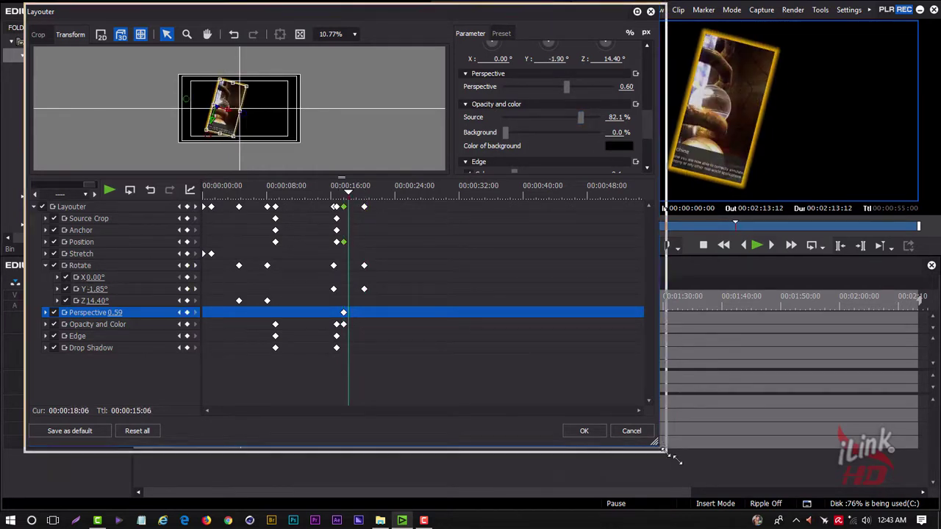
pyautogui.click(610, 442)
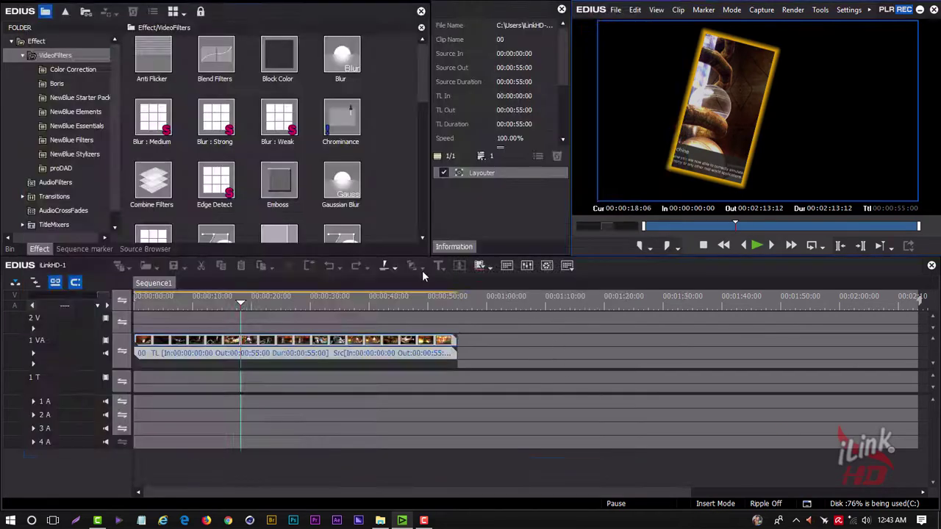
# Play Sequence1 to watch the animated gold-framed card and stop at 00:00:05:20
pyautogui.click(757, 246)
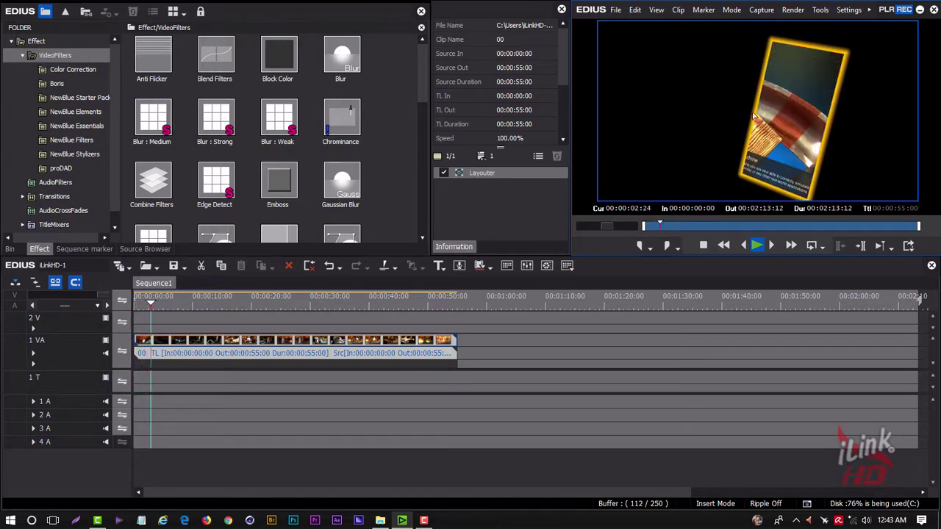
pyautogui.click(760, 245)
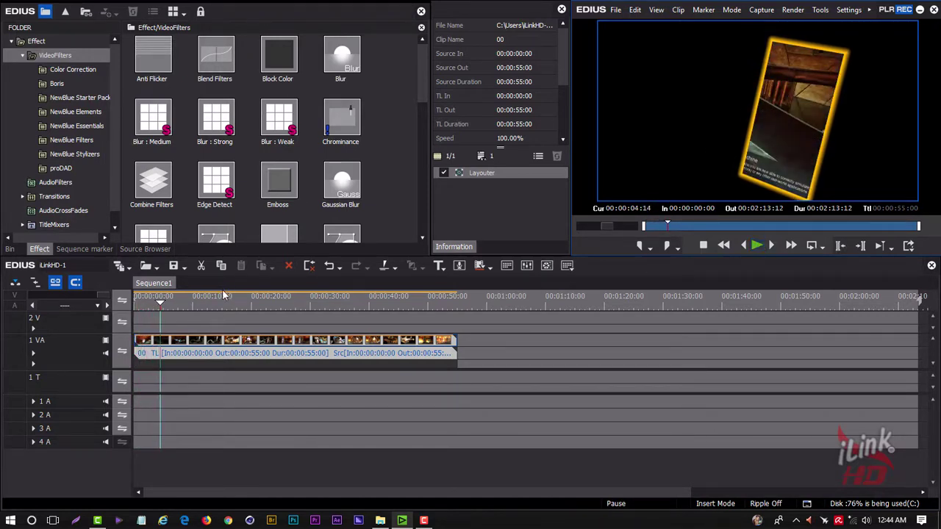
pyautogui.click(167, 304)
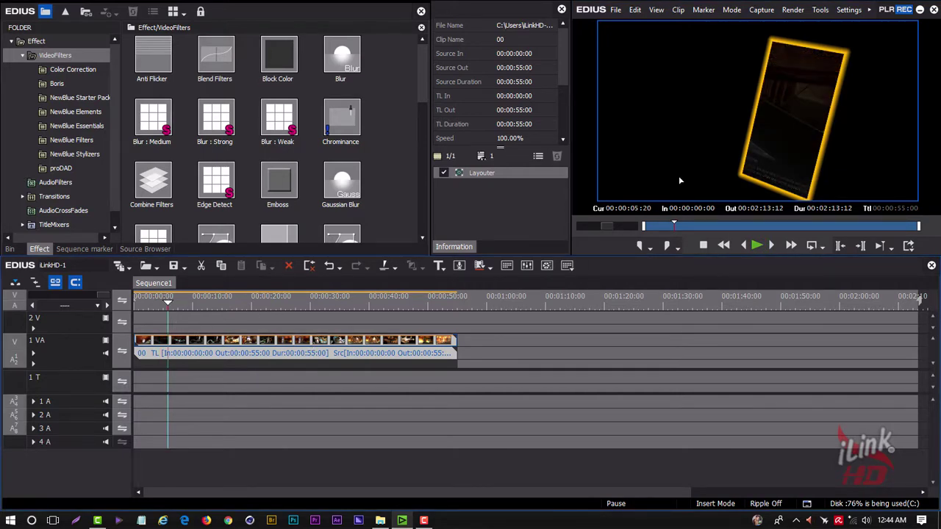
# Reopen the clip in the Layouter, enlarge the preview, and turn on Ignore pixel aspect
pyautogui.rightClick(221, 339)
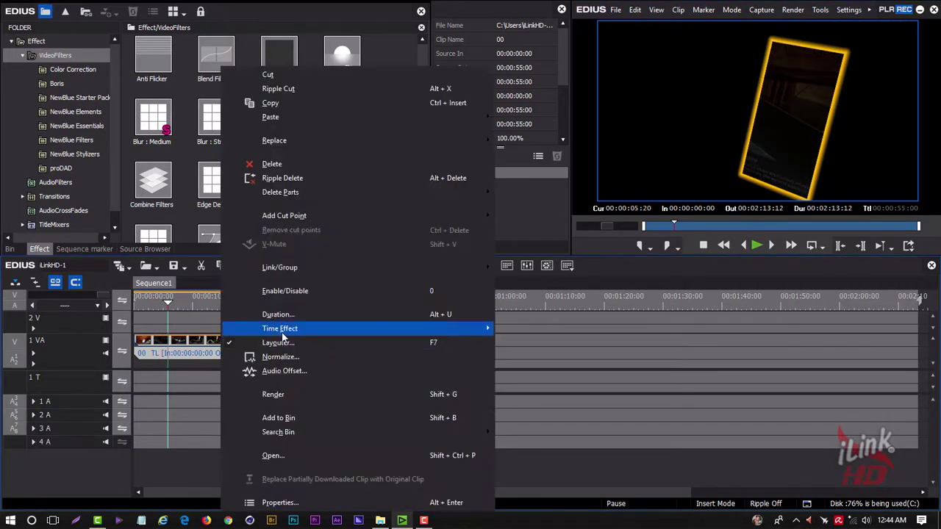
pyautogui.click(279, 342)
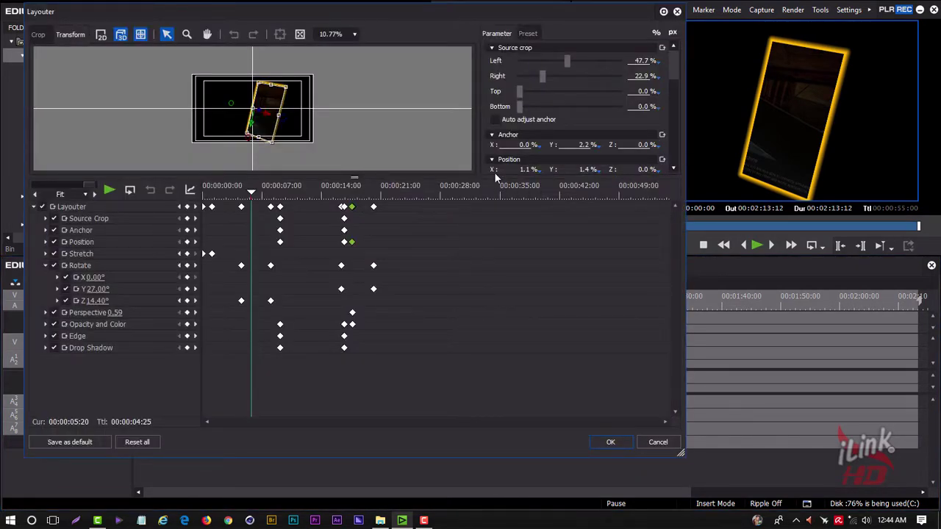
pyautogui.moveTo(472, 178); pyautogui.dragTo(527, 372)
pyautogui.scroll(-5, 679, 229)
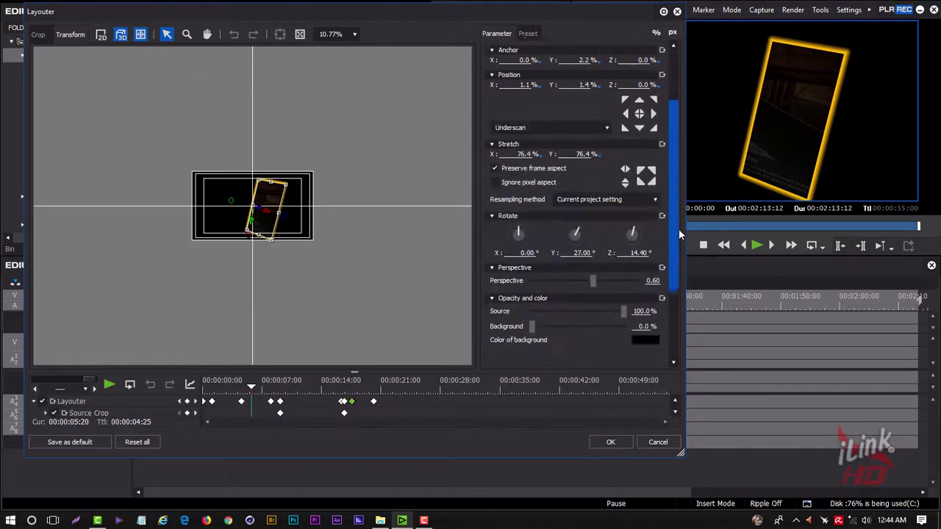
pyautogui.scroll(-3, 683, 253)
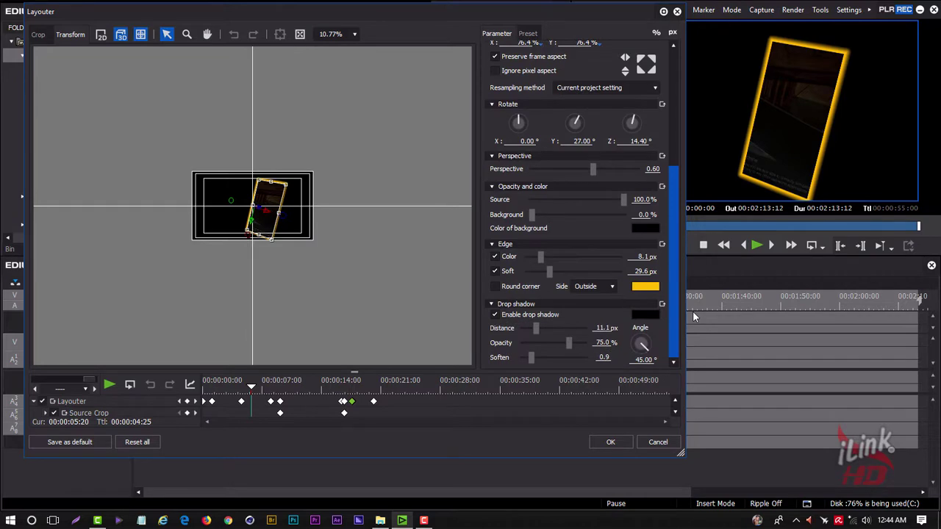
pyautogui.scroll(2, 691, 276)
pyautogui.scroll(4, 691, 268)
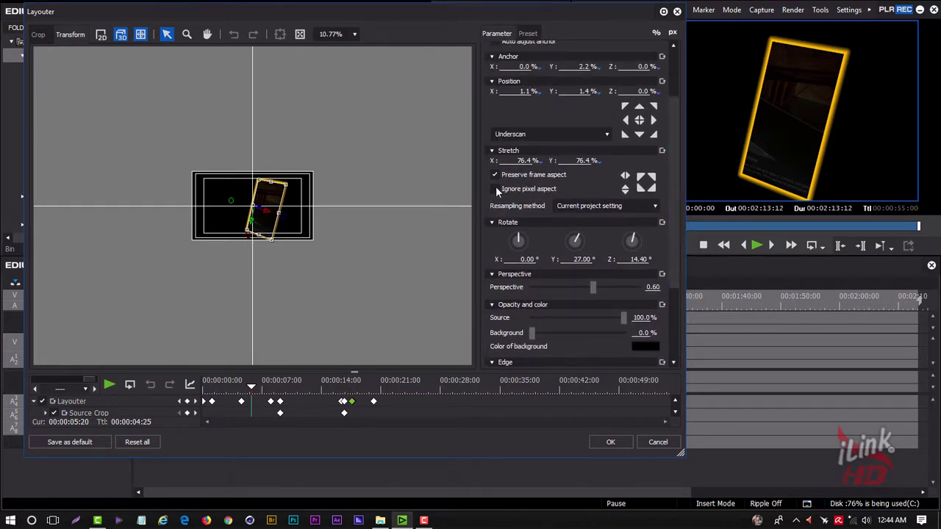
pyautogui.click(496, 189)
# Cancel the Layouter and confirm discarding the changes
pyautogui.scroll(2, 673, 164)
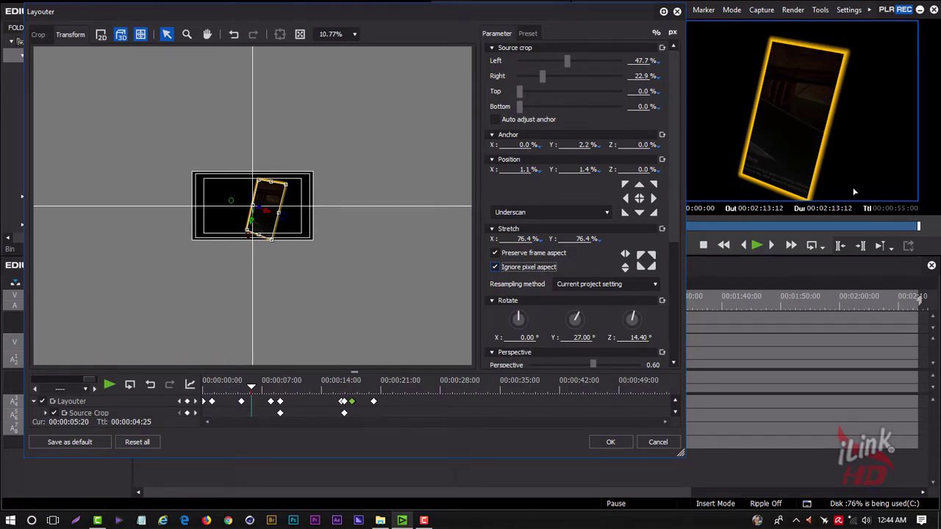
pyautogui.click(658, 447)
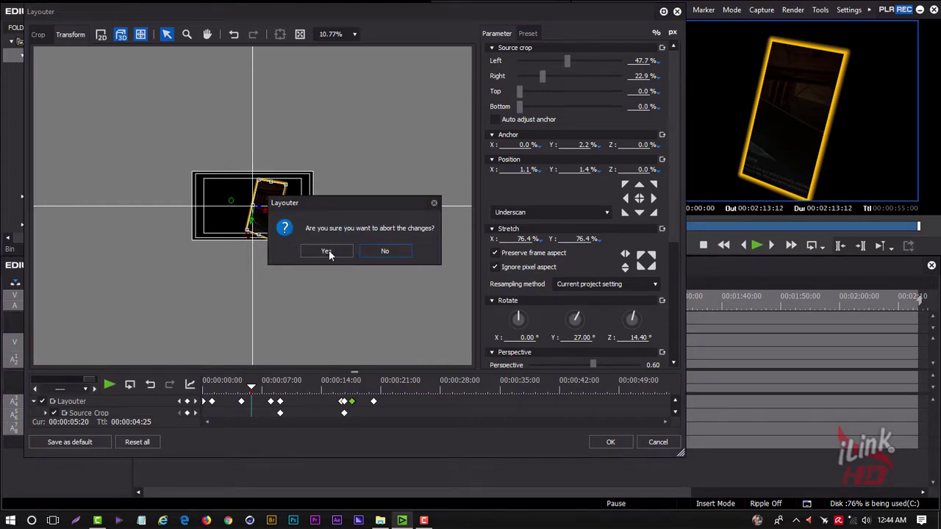
pyautogui.click(326, 251)
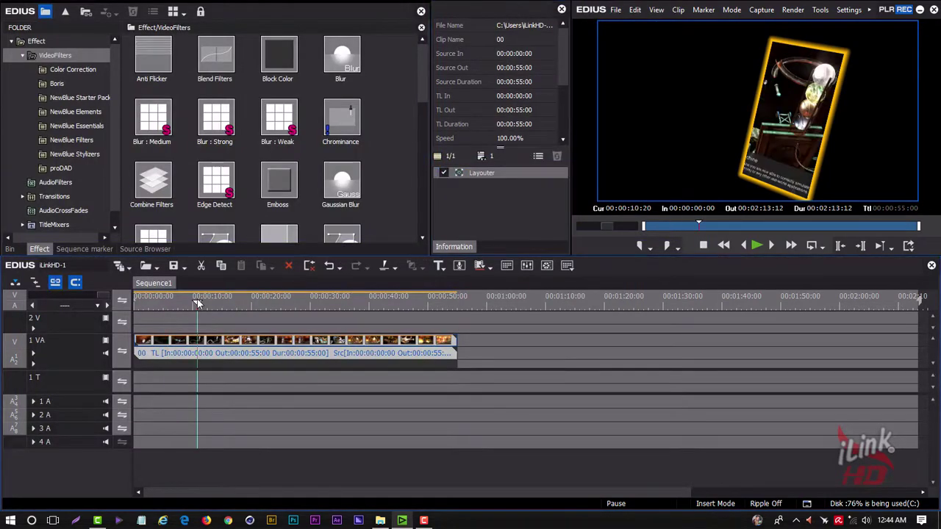